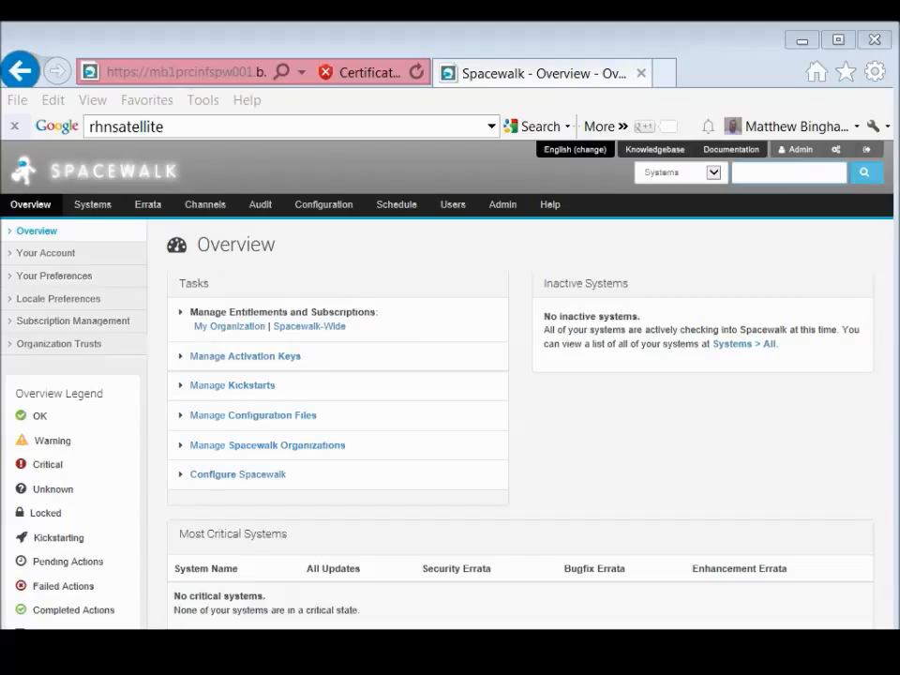
{"action": "key", "text": "alt+Tab"}
{"action": "type", "text": "wget http://mirrors.lga7.us.voxel.net/centos/6.5/isos/x86_64/CentOS-6.5-x86_64-bin-DVD1.iso"}
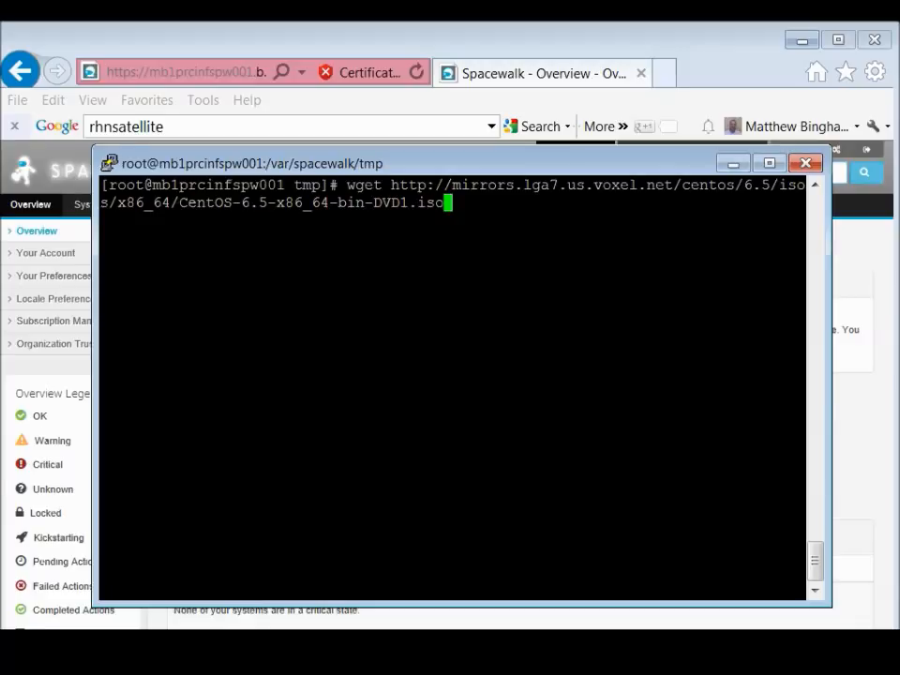
{"action": "key", "text": "Return"}
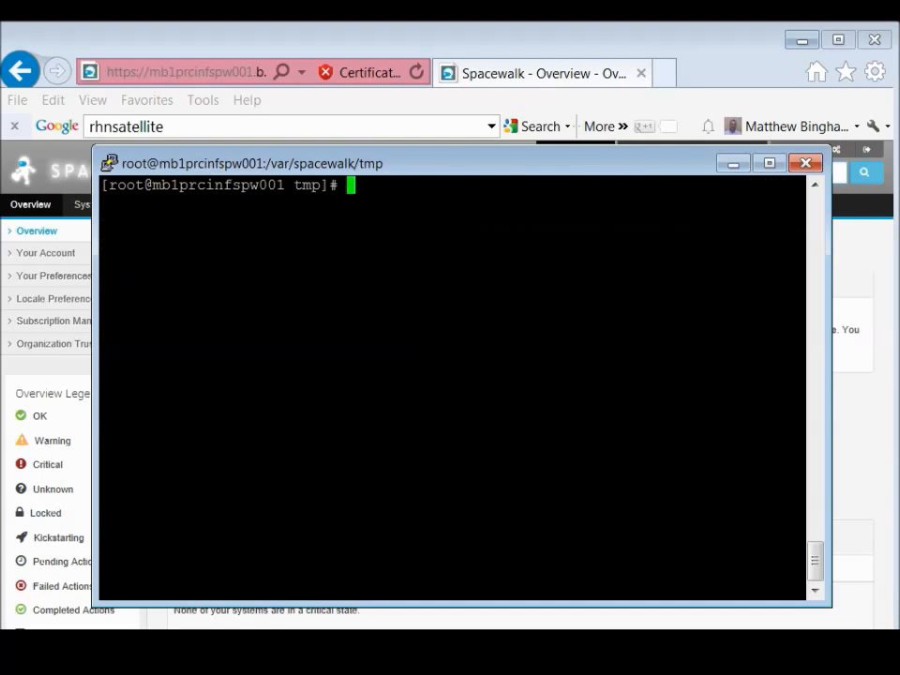
{"action": "type", "text": "ls"}
{"action": "key", "text": "Return"}
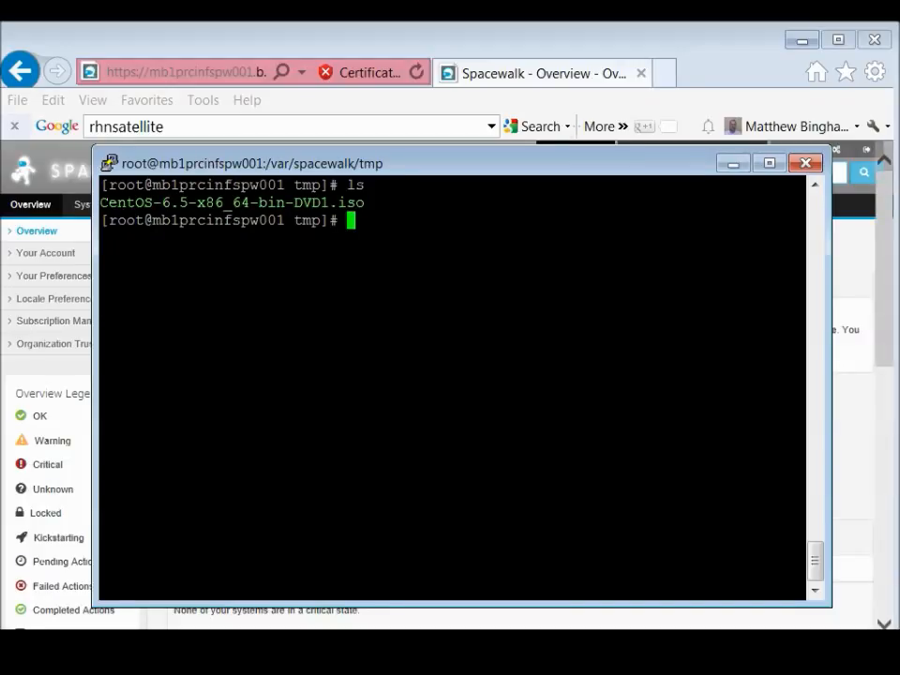
- Create the directories /var/spacewalk/isos and /mnt/distros/CentOS-x86_64 with mkdir -p
{"action": "type", "text": "mkdir -p /var/spacewalk/isos mkdir -p /mnt/distros/CentOS-x86_64"}
{"action": "key", "text": "Return"}
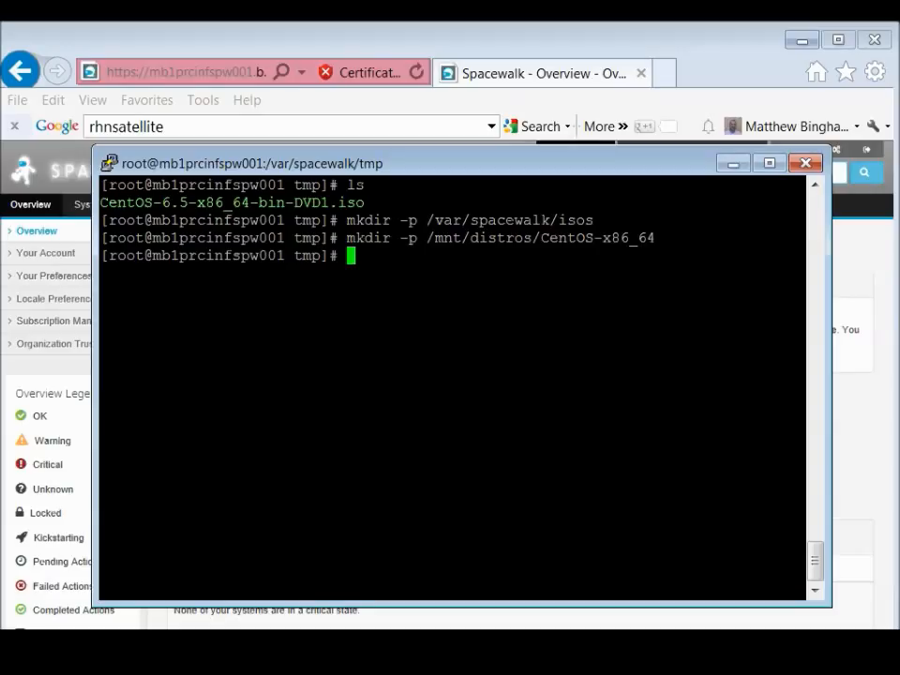
- Create the mount point directory /mnt/distros/CentOS65-x86_64 by reusing and editing the previous mkdir -p command
{"action": "key", "text": "Up"}
{"action": "key", "text": "Left"}
{"action": "key", "text": "Left"}
{"action": "key", "text": "Left"}
{"action": "key", "text": "Left"}
{"action": "key", "text": "Left"}
{"action": "key", "text": "Left"}
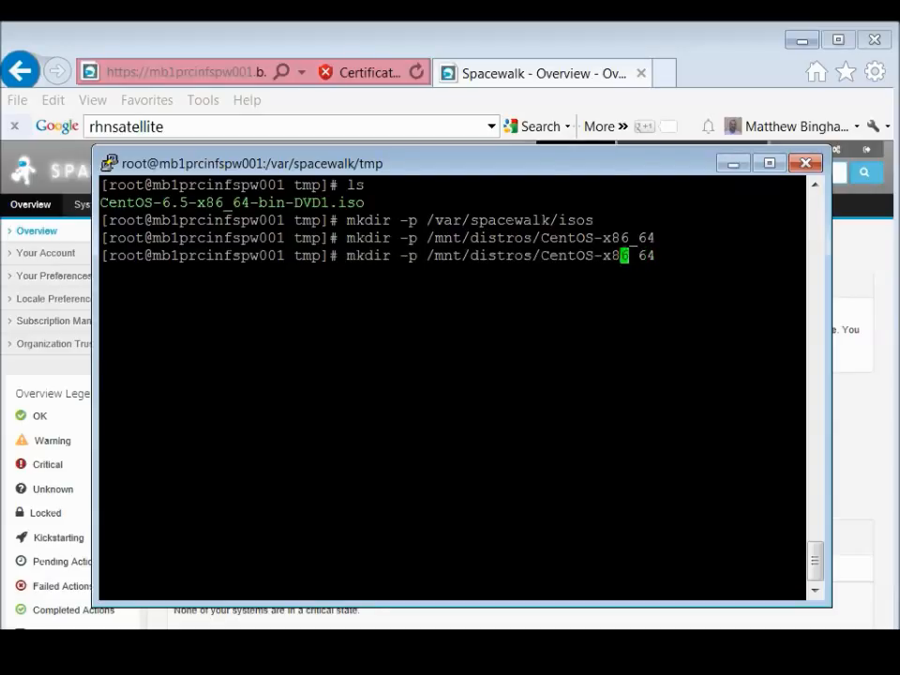
{"action": "key", "text": "Left"}
{"action": "type", "text": "65"}
{"action": "key", "text": "Right"}
{"action": "key", "text": "Right"}
{"action": "key", "text": "Right"}
{"action": "key", "text": "Right"}
{"action": "key", "text": "Right"}
{"action": "key", "text": "Right"}
{"action": "key", "text": "Right"}
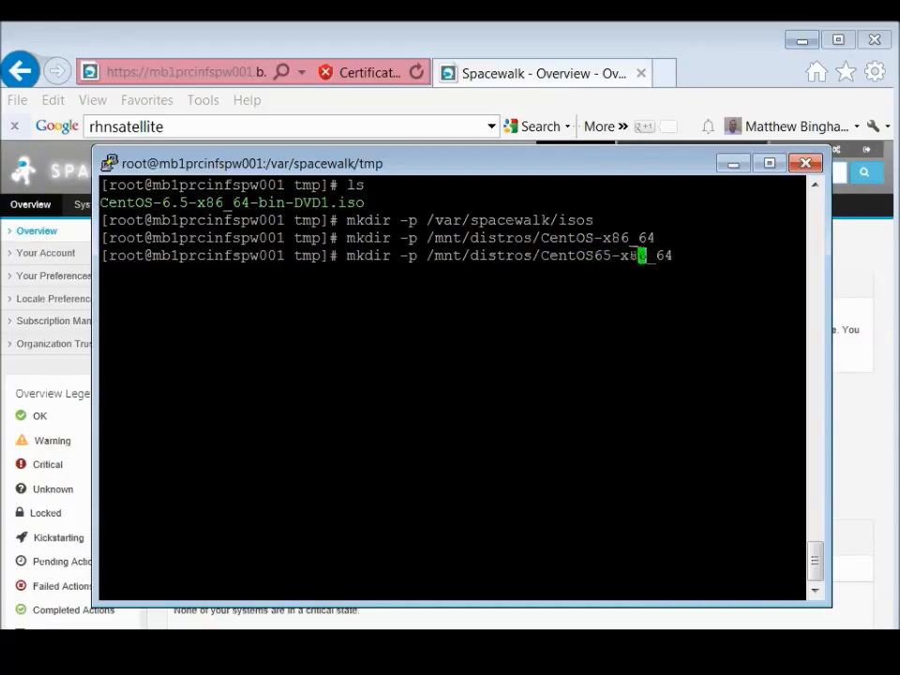
{"action": "key", "text": "Return"}
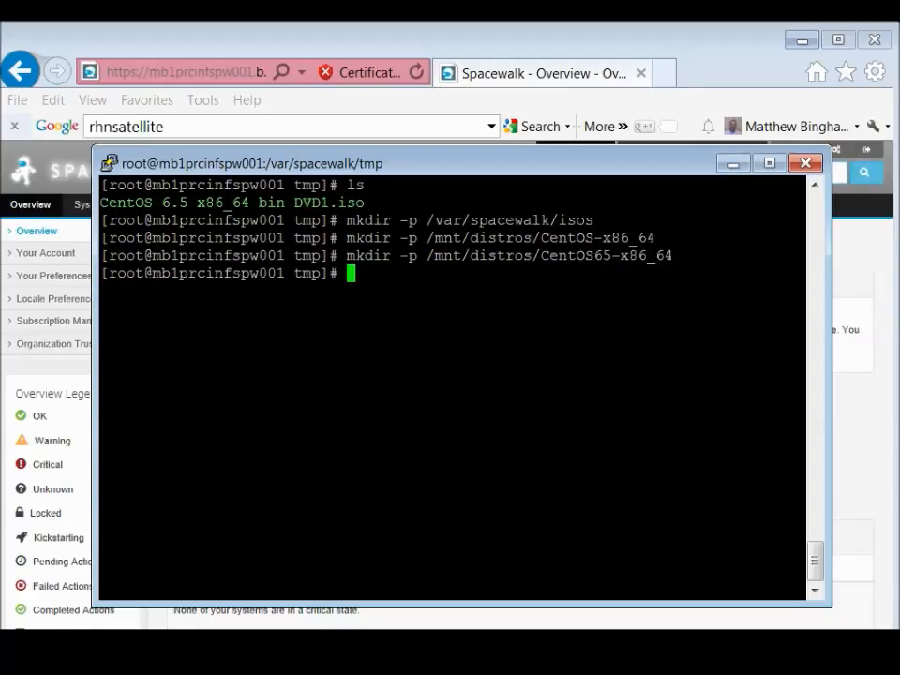
- Move CentOS-6.5-x86_64-bin-DVD1.iso from the current directory into /var/spacewalk/isos/
{"action": "type", "text": "mv"}
{"action": "type", "text": " C"}
{"action": "key", "text": "Tab"}
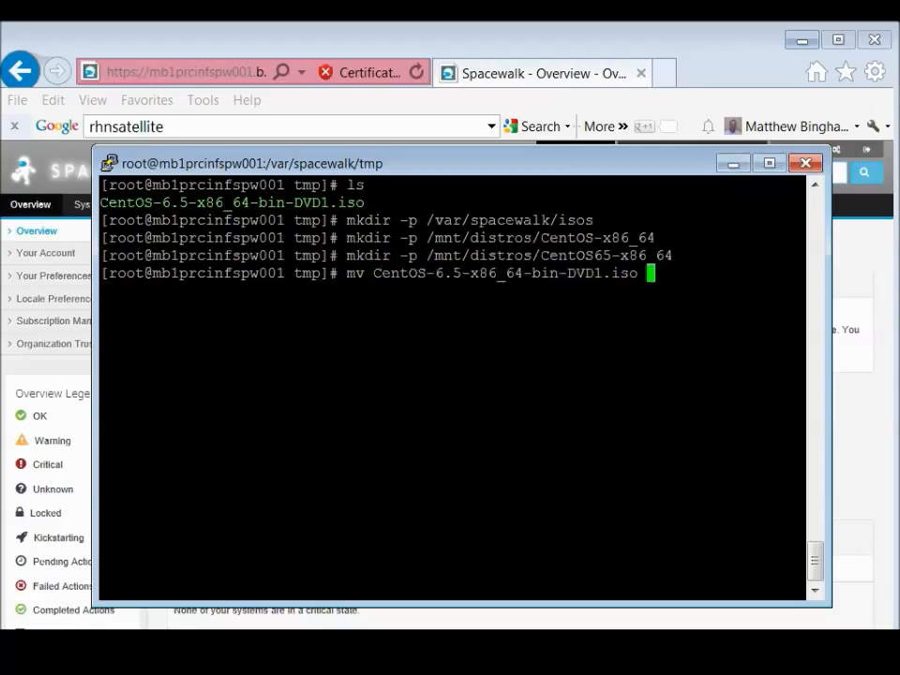
{"action": "type", "text": "/var/"}
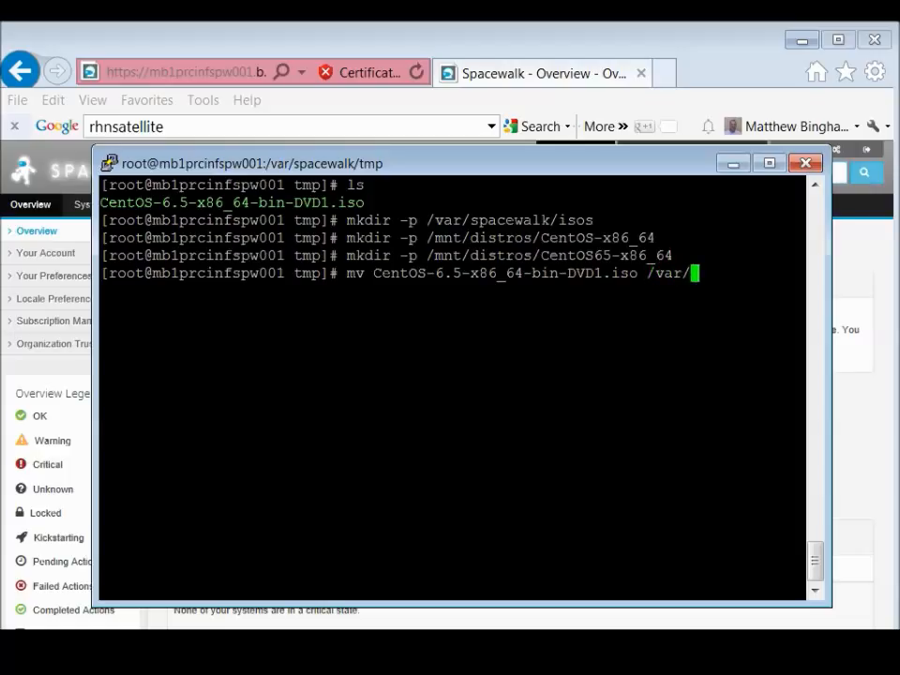
{"action": "type", "text": "spa"}
{"action": "key", "text": "Tab"}
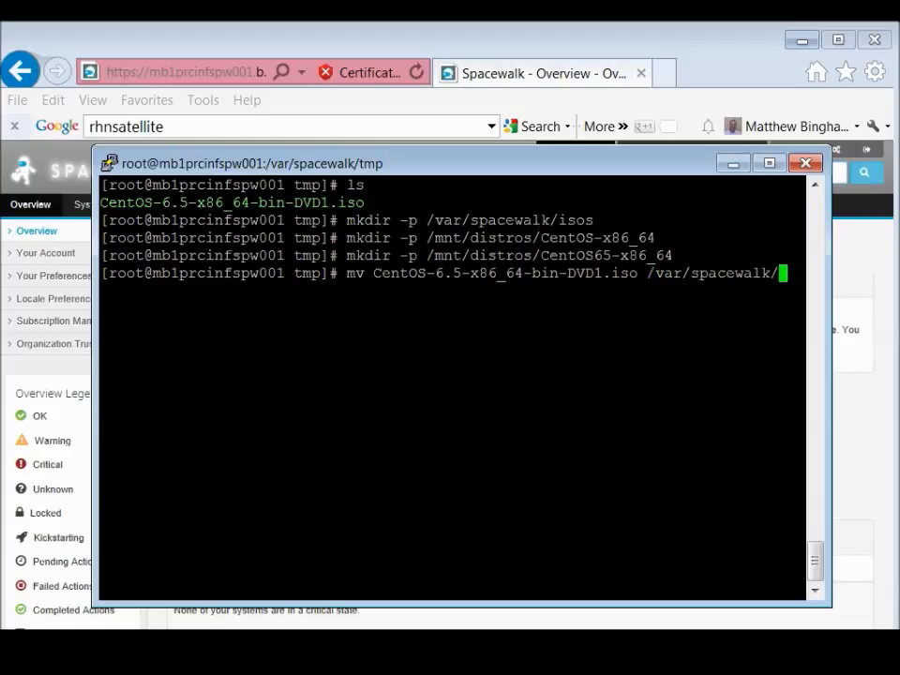
{"action": "type", "text": "is"}
{"action": "key", "text": "Tab"}
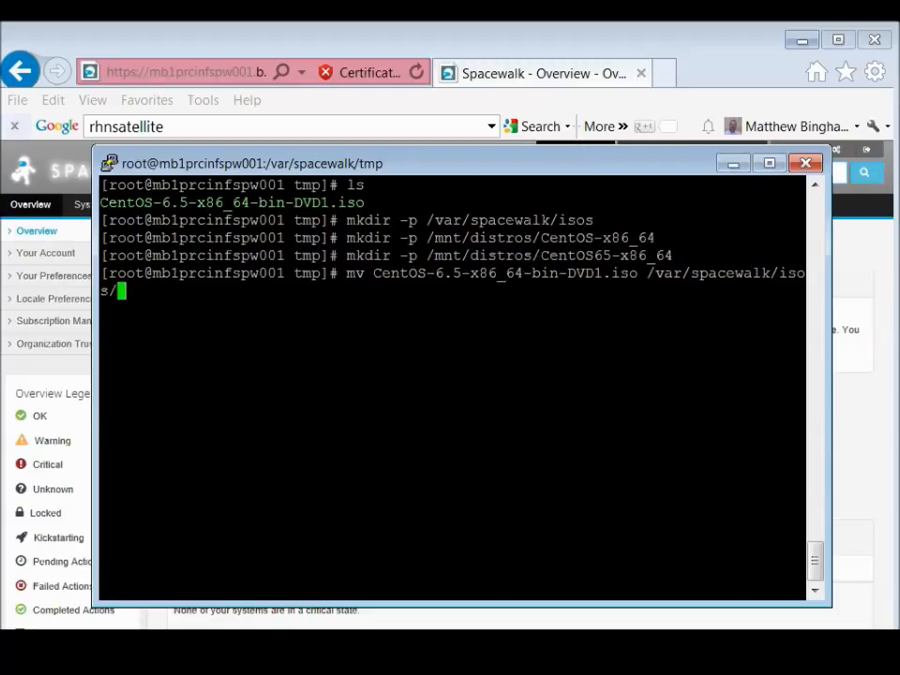
{"action": "key", "text": "Return"}
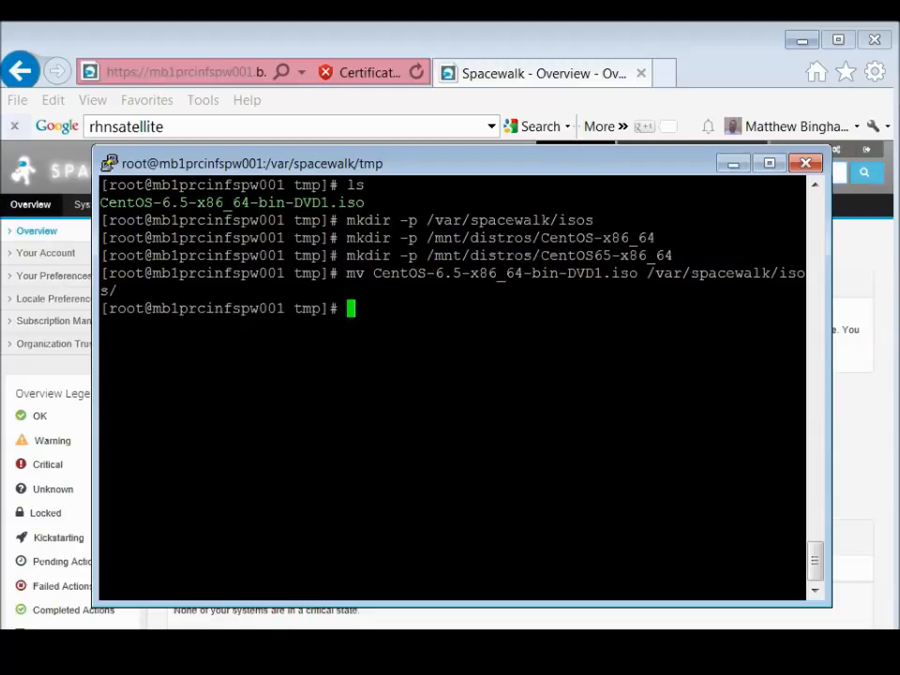
- Change the working directory to /var/spacewalk/isos/ and list its contents
{"action": "type", "text": "cd /"}
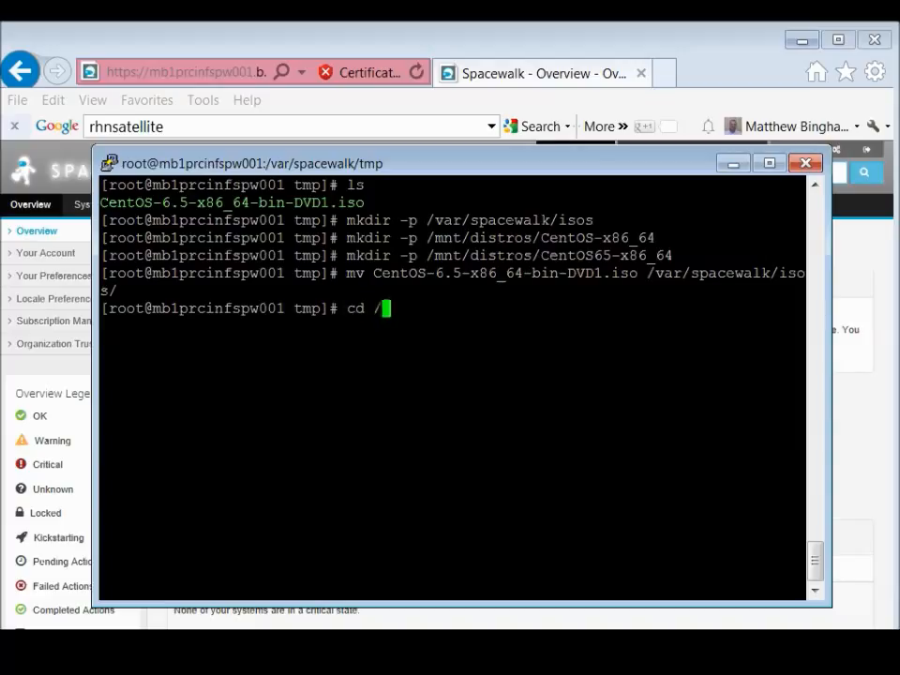
{"action": "type", "text": "var/spa"}
{"action": "key", "text": "Tab"}
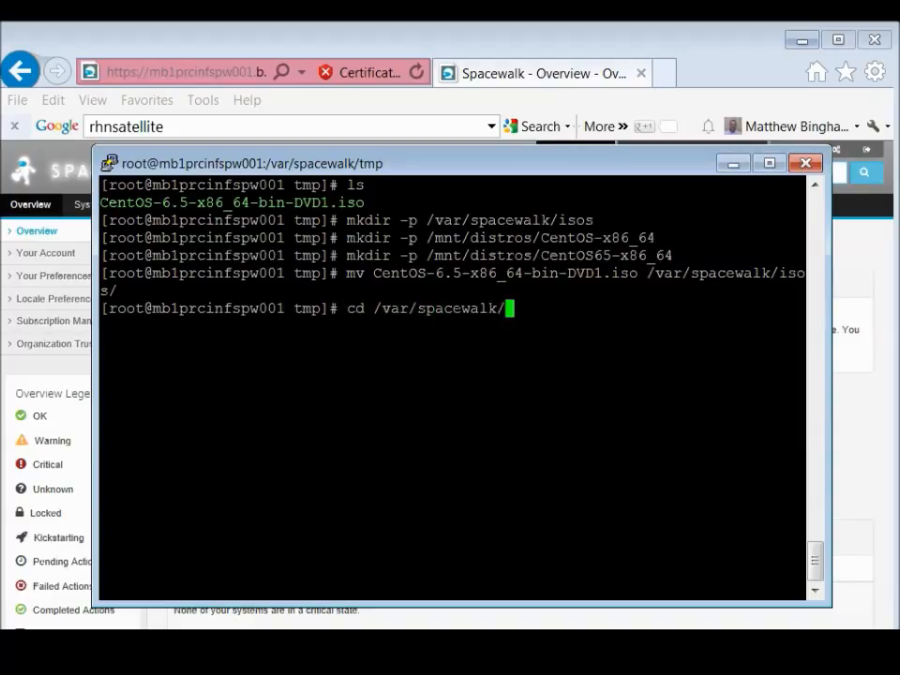
{"action": "type", "text": "is"}
{"action": "key", "text": "BackSpace"}
{"action": "key", "text": "BackSpace"}
{"action": "type", "text": "infs"}
{"action": "key", "text": "BackSpace"}
{"action": "key", "text": "BackSpace"}
{"action": "type", "text": "i"}
{"action": "key", "text": "Tab"}
{"action": "key", "text": "Return"}
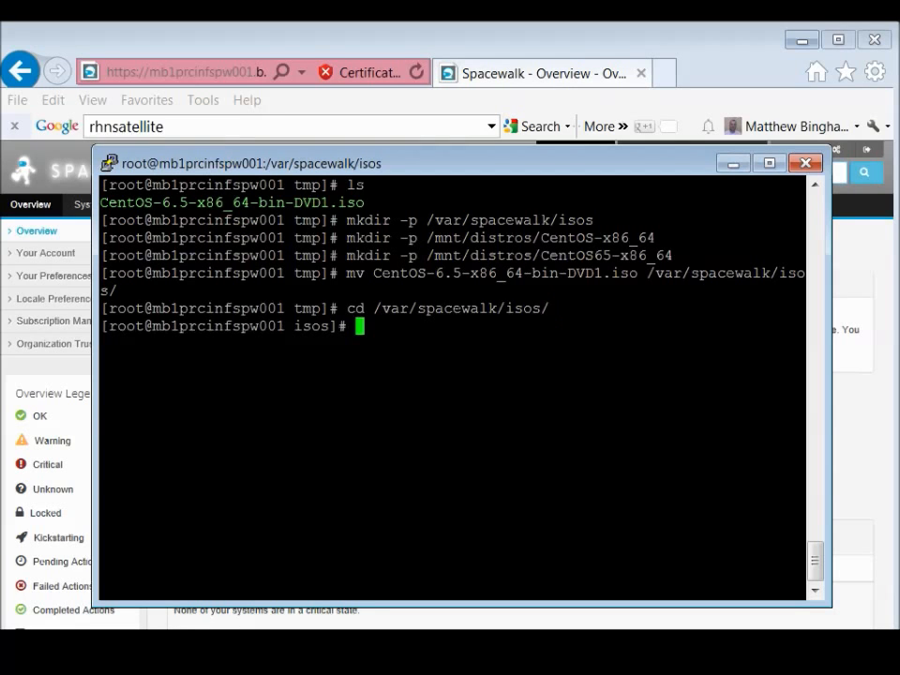
{"action": "type", "text": "ls"}
{"action": "key", "text": "Return"}
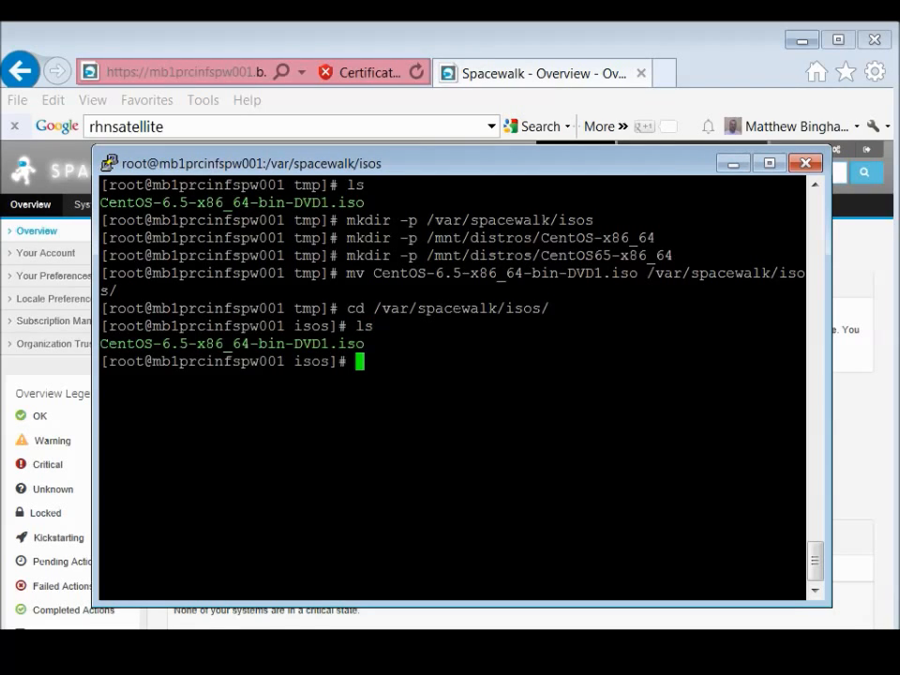
- Clear the terminal output and list the isos directory again
{"action": "type", "text": "clear"}
{"action": "key", "text": "Return"}
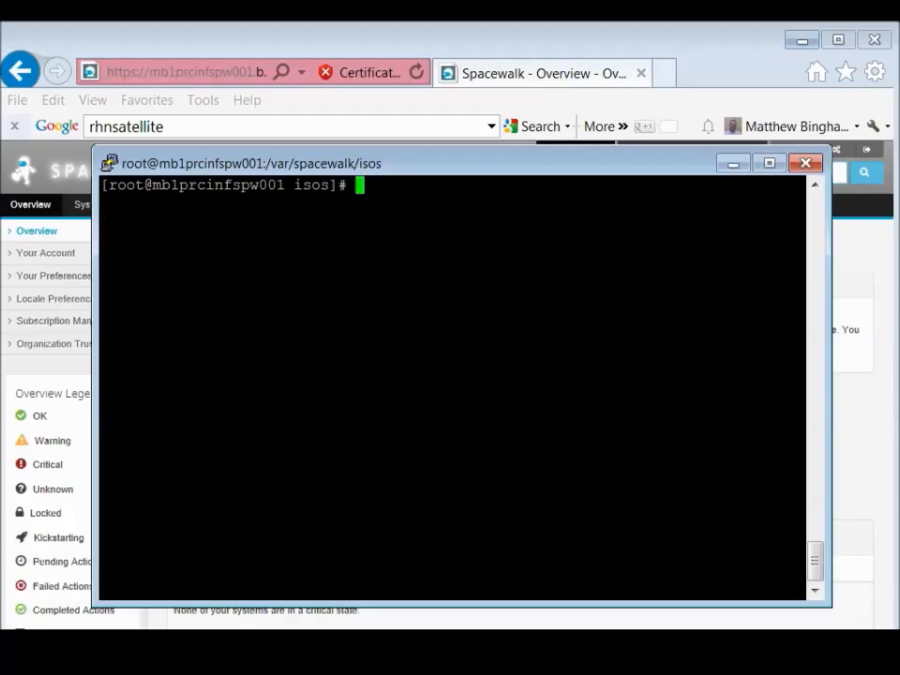
{"action": "type", "text": "ls"}
{"action": "key", "text": "Return"}
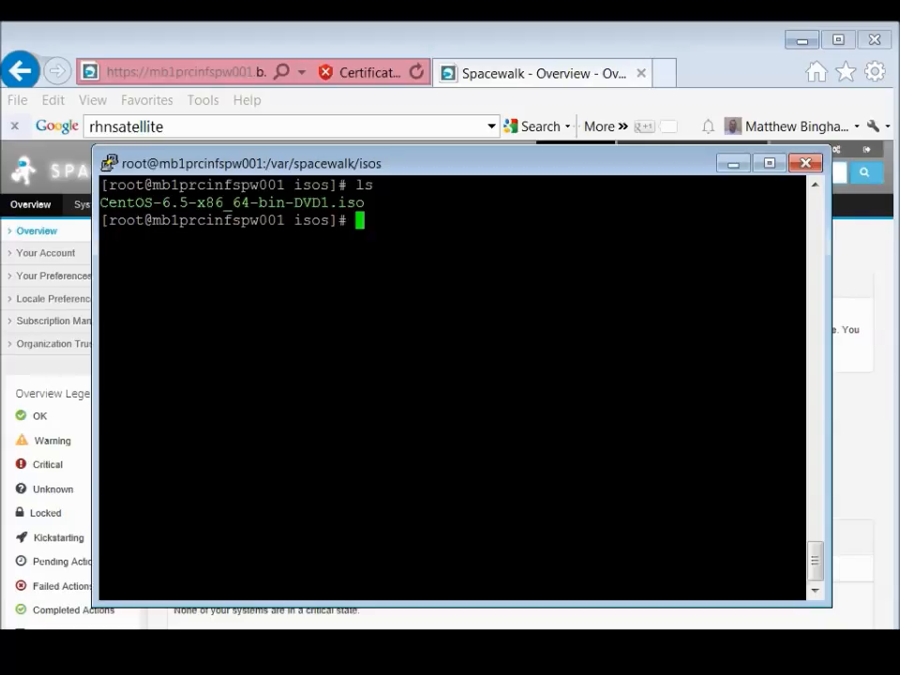
- Mount /var/spacewalk/isos/CentOS-6.5-x86_64-bin-DVD1.iso at /mnt/distros/CentOS65-x86_64/ with the loop option, and check the mounted filesystems using df -h
{"action": "type", "text": "mount -o"}
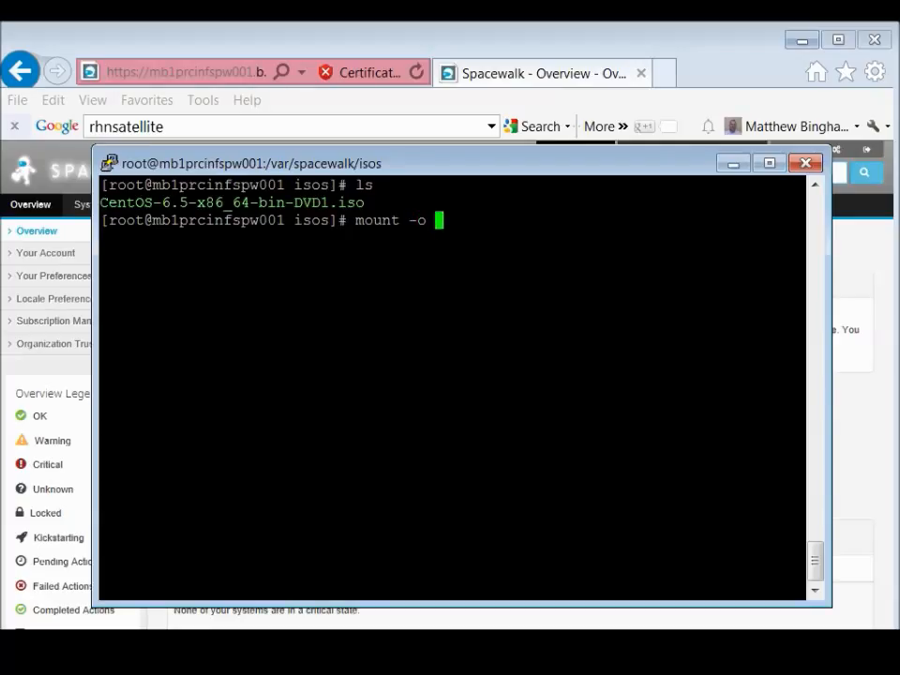
{"action": "type", "text": " loop"}
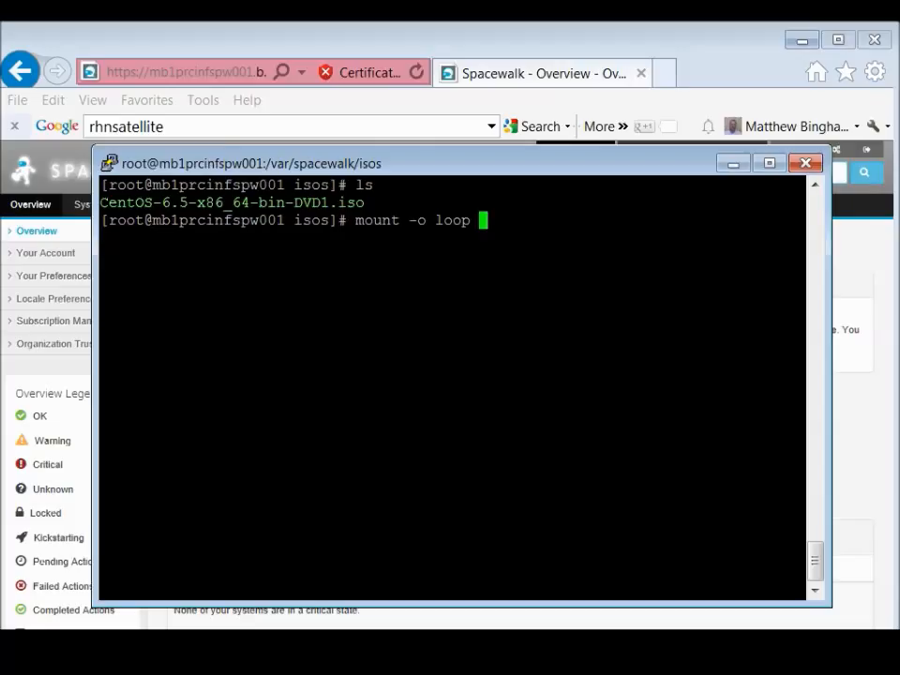
{"action": "type", "text": " /var/"}
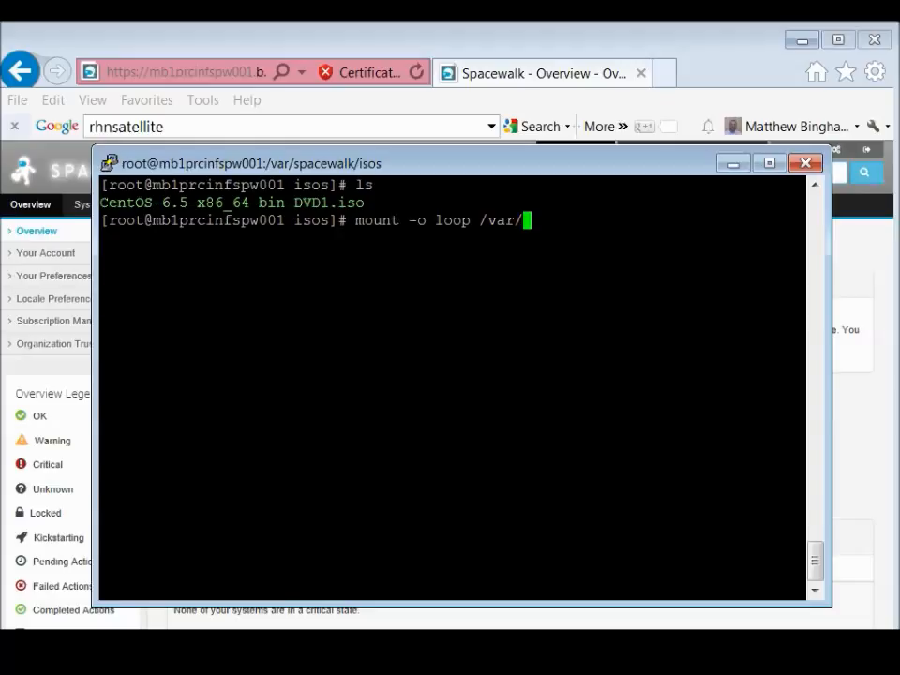
{"action": "type", "text": "spacewalk/"}
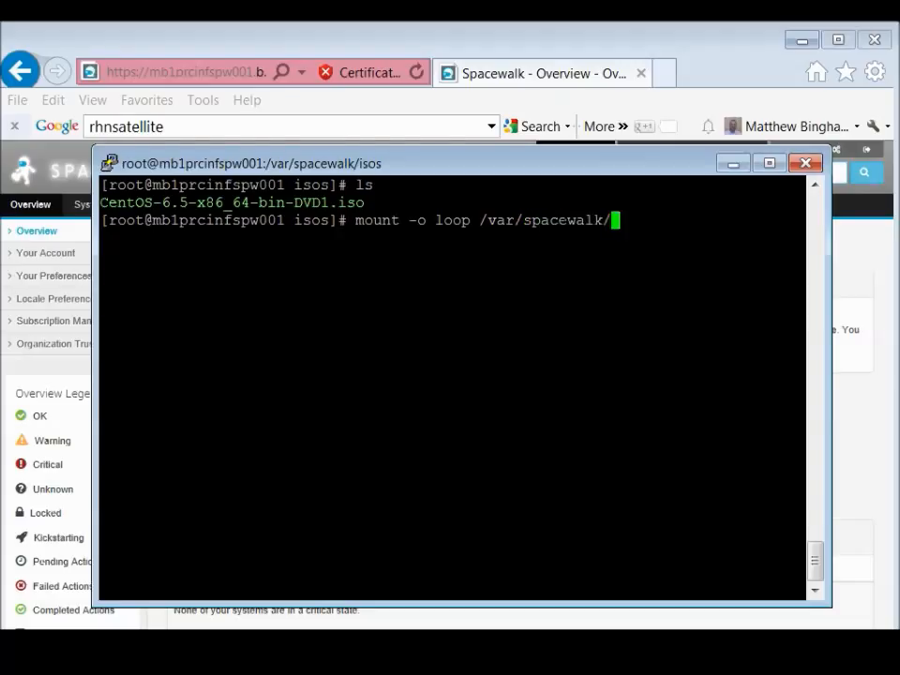
{"action": "type", "text": "isos/C"}
{"action": "key", "text": "Tab"}
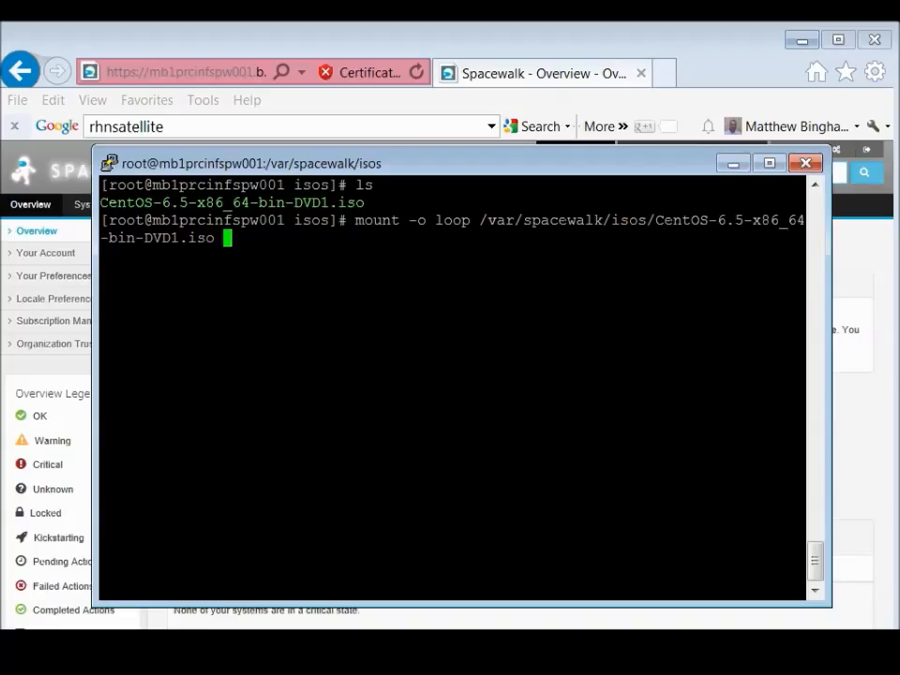
{"action": "type", "text": "/mnt/"}
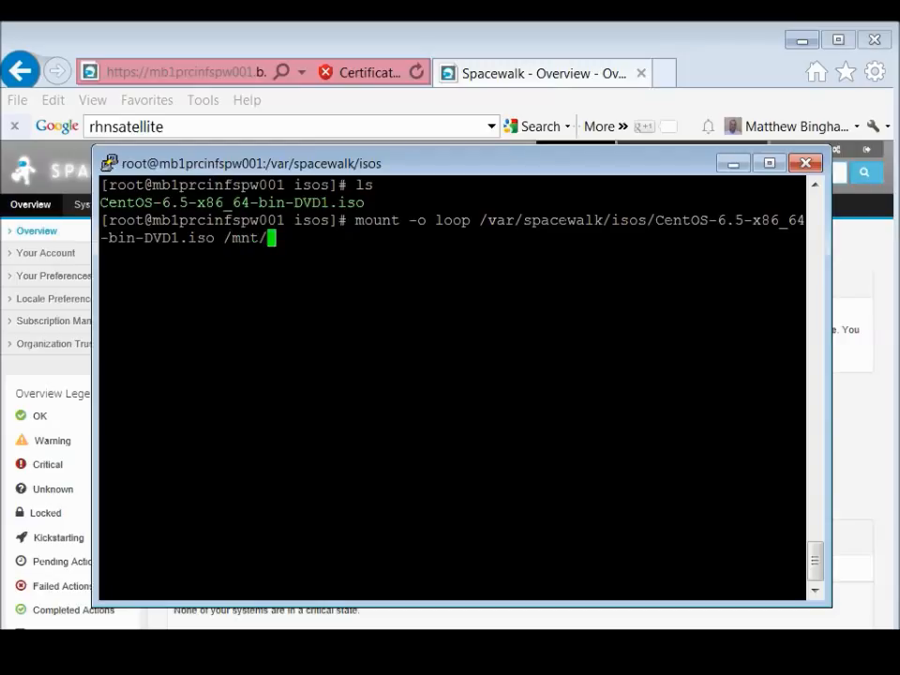
{"action": "type", "text": "distros/"}
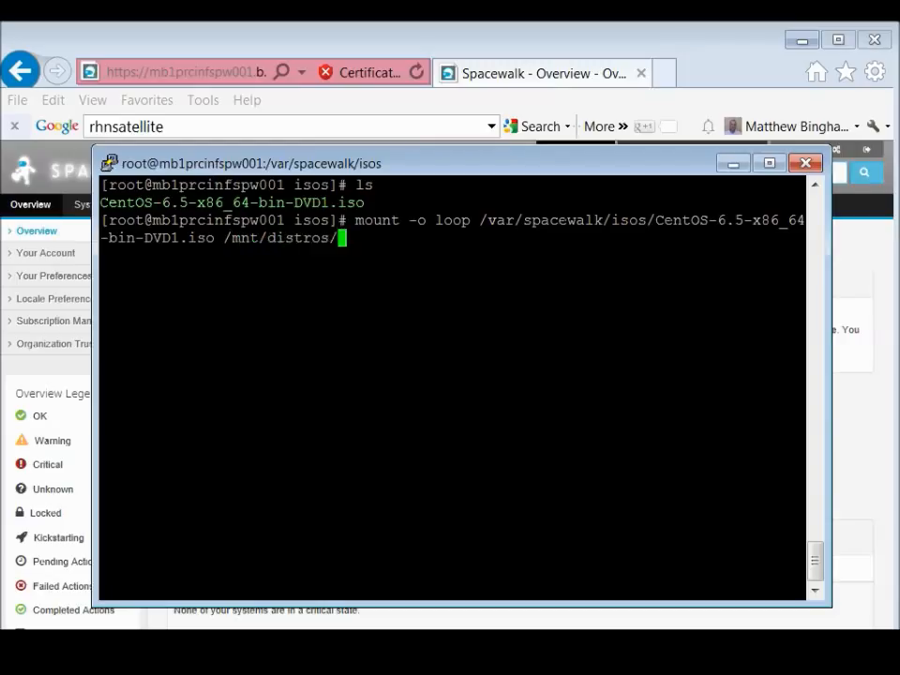
{"action": "type", "text": "CentOS6"}
{"action": "key", "text": "Tab"}
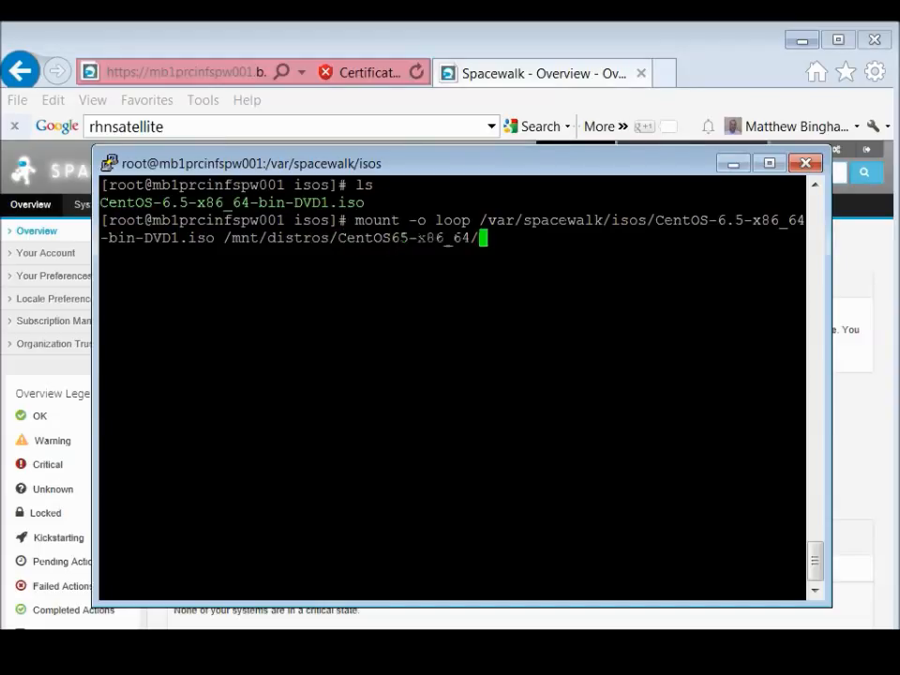
{"action": "key", "text": "Return"}
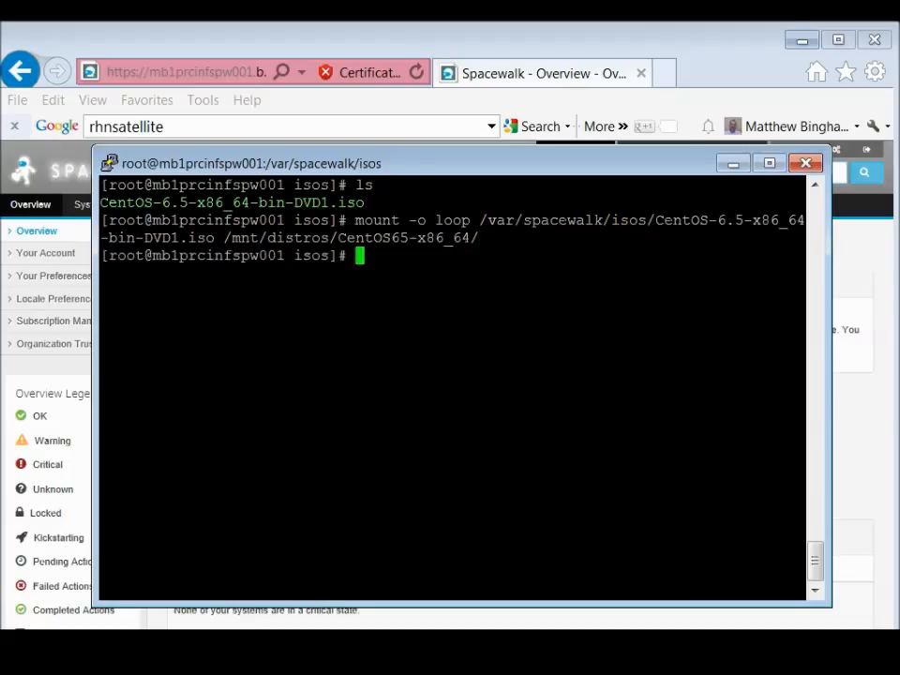
{"action": "type", "text": "df -h"}
{"action": "key", "text": "Return"}
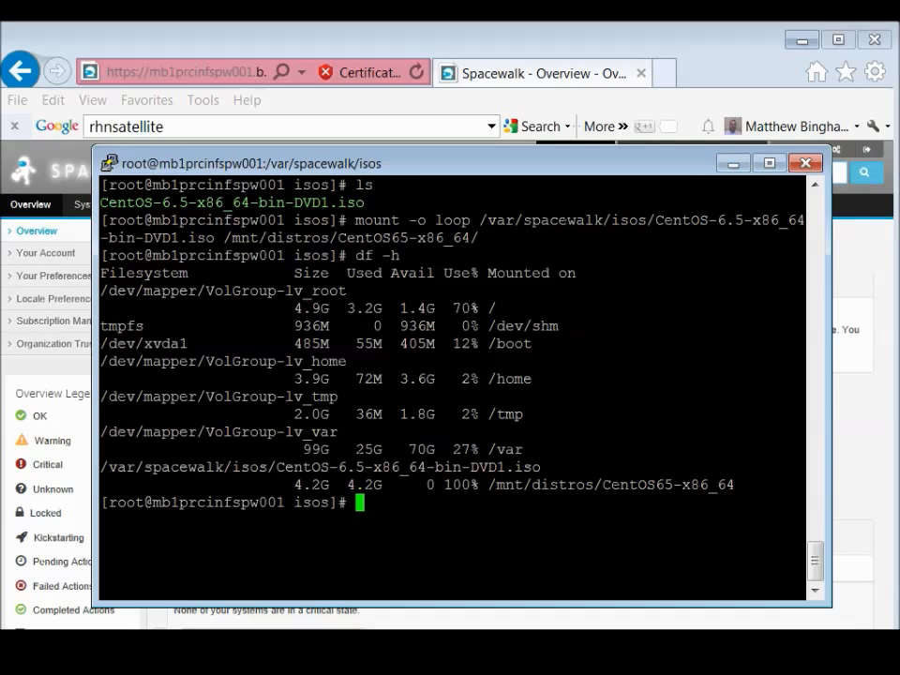
- Change to /mnt/distros/CentOS65-x86_64/ and list the contents of the mounted ISO
{"action": "type", "text": "cd "}
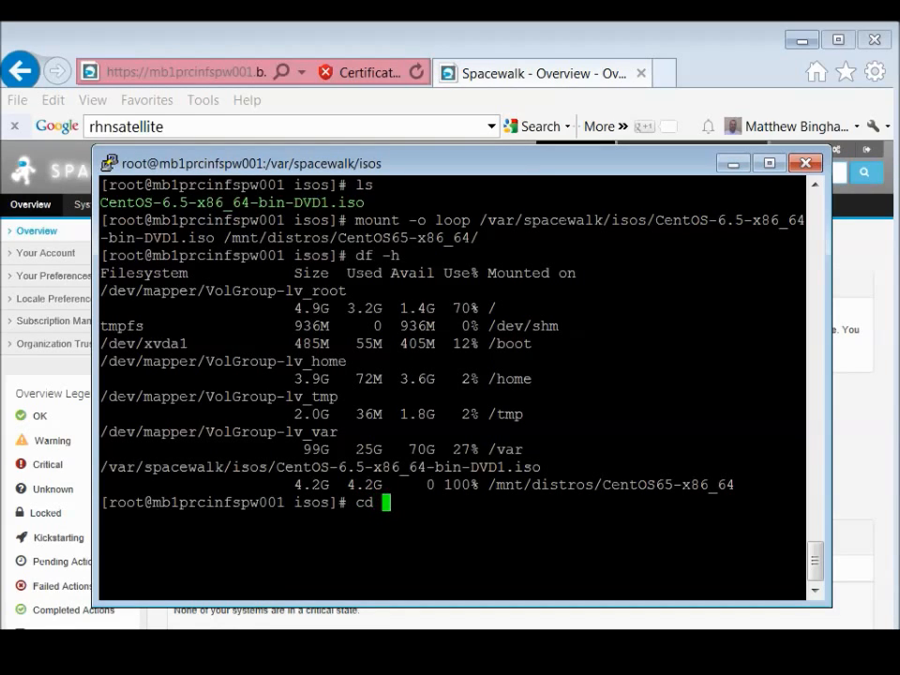
{"action": "type", "text": "/mnt/"}
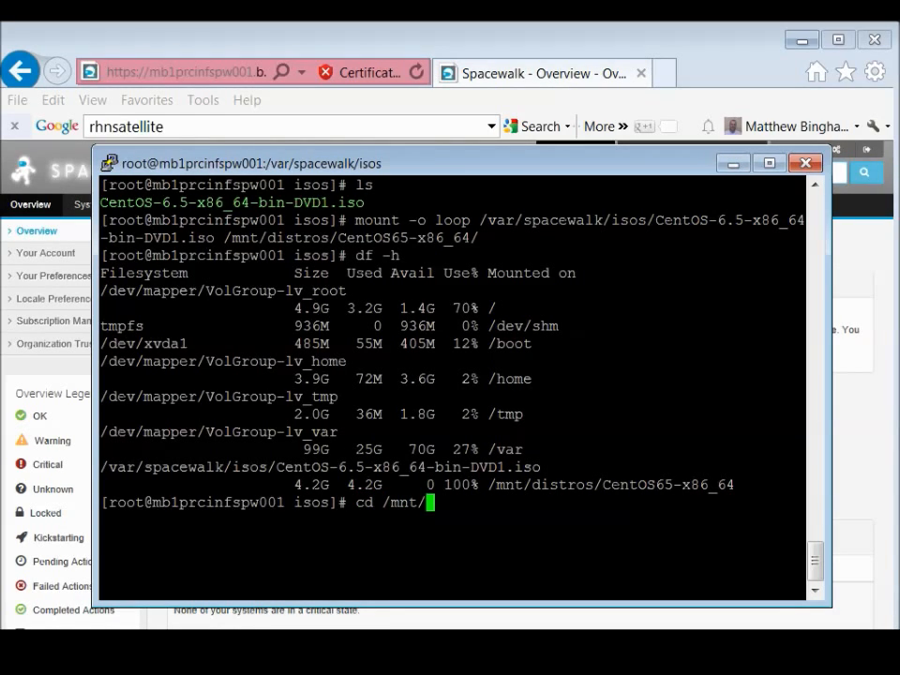
{"action": "key", "text": "Tab"}
{"action": "type", "text": "CentOS"}
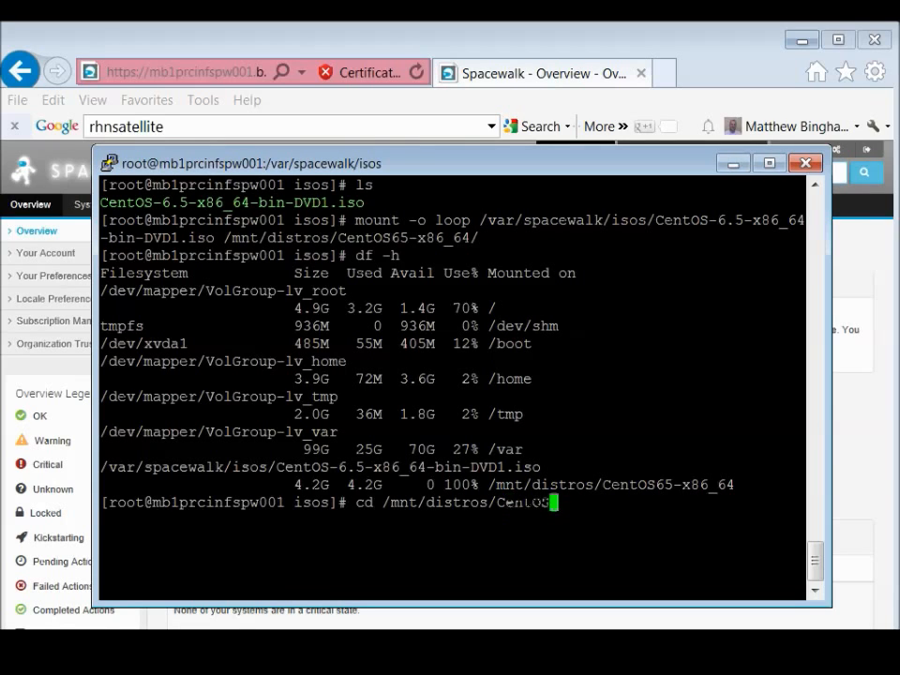
{"action": "type", "text": "6"}
{"action": "key", "text": "Tab"}
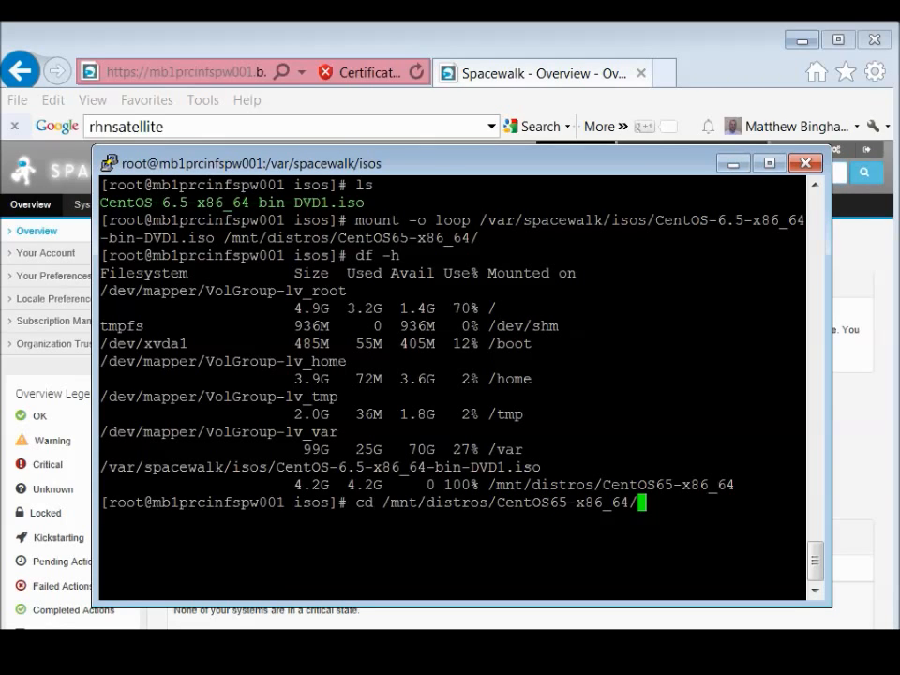
{"action": "key", "text": "Return"}
{"action": "type", "text": "ls"}
{"action": "key", "text": "Return"}
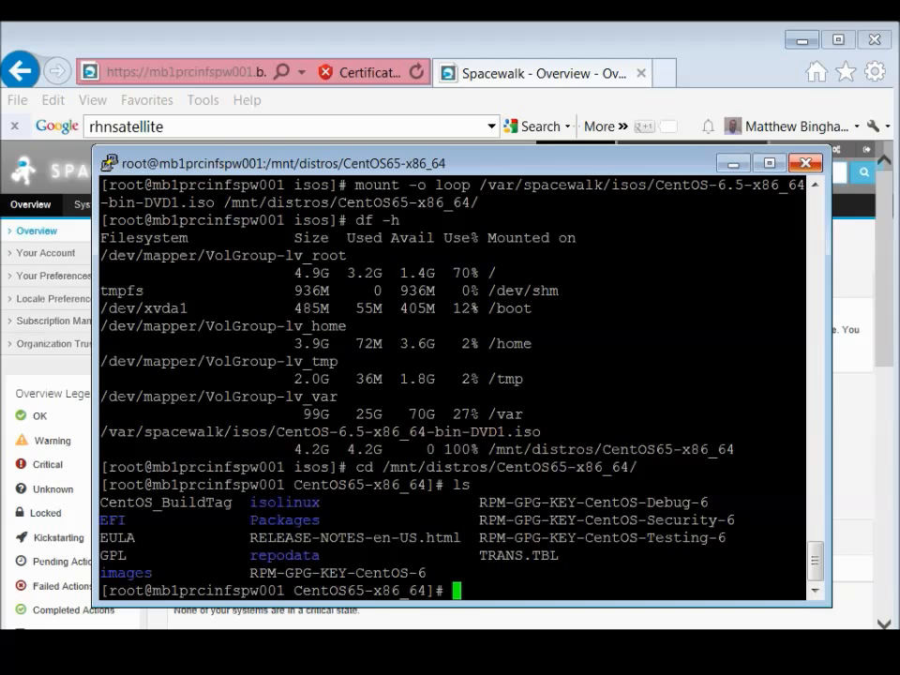
- Switch to Spacewalk in the browser and start creating a new kickstart distribution in the Systems area
{"action": "key", "text": "alt+Tab"}
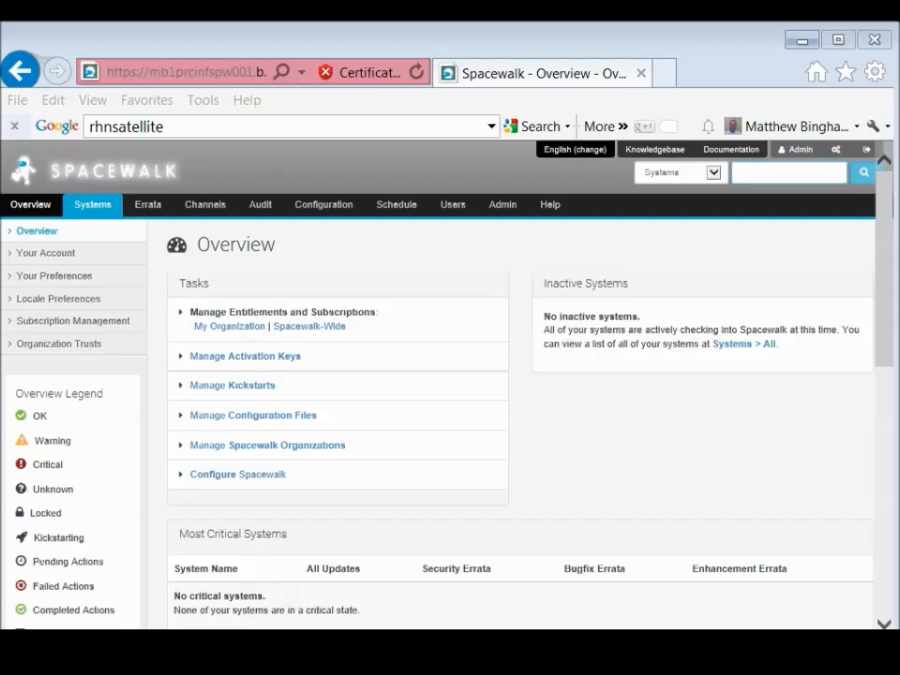
{"action": "left_click", "coordinate": [88, 211]}
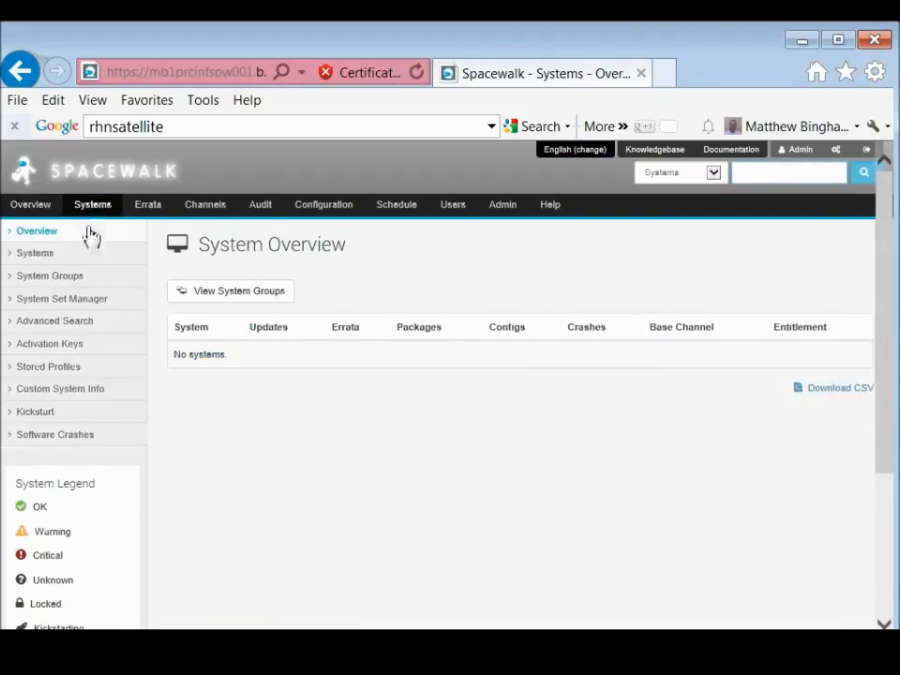
{"action": "left_click", "coordinate": [48, 415]}
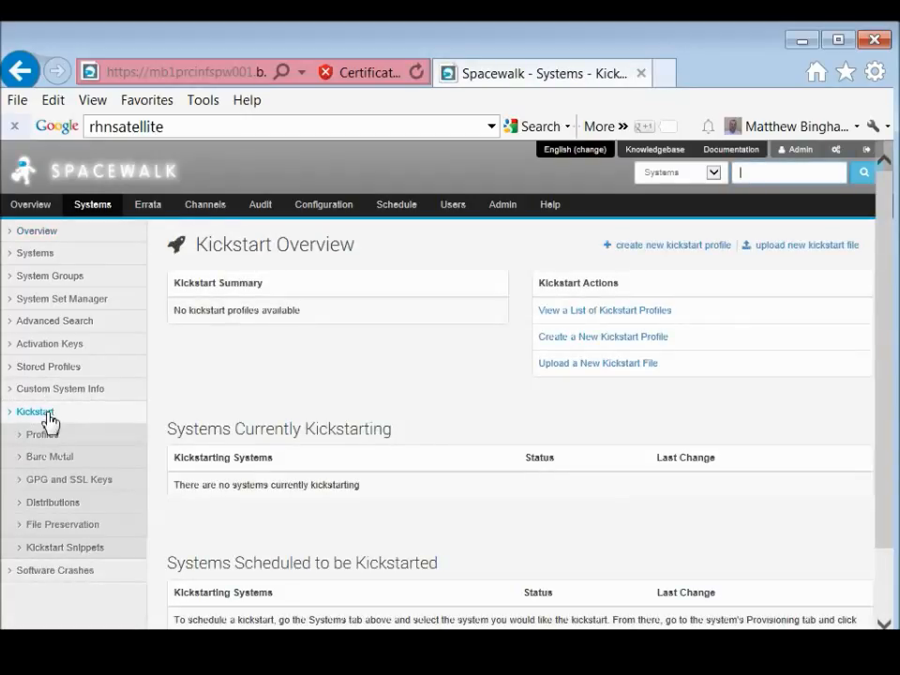
{"action": "left_click", "coordinate": [65, 506]}
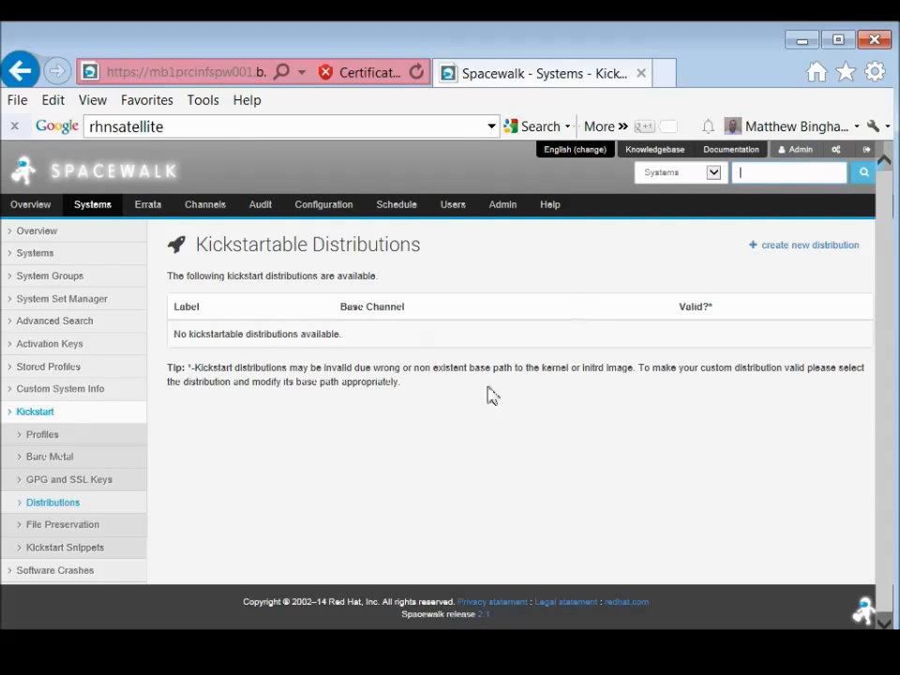
{"action": "left_click", "coordinate": [805, 250]}
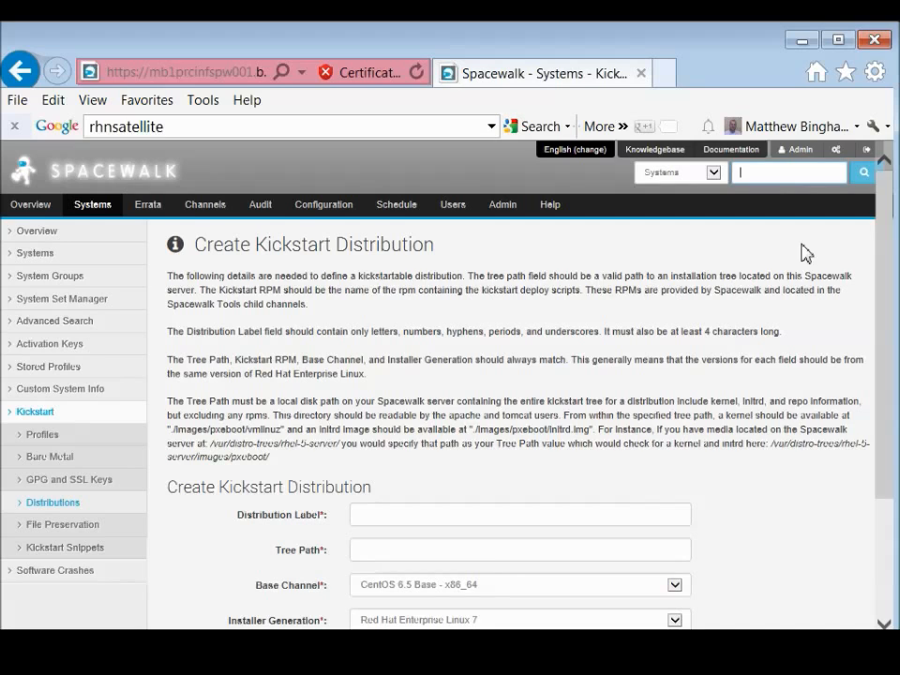
- Set the distribution label to centos65-base-x86_64
{"action": "left_click", "coordinate": [426, 516]}
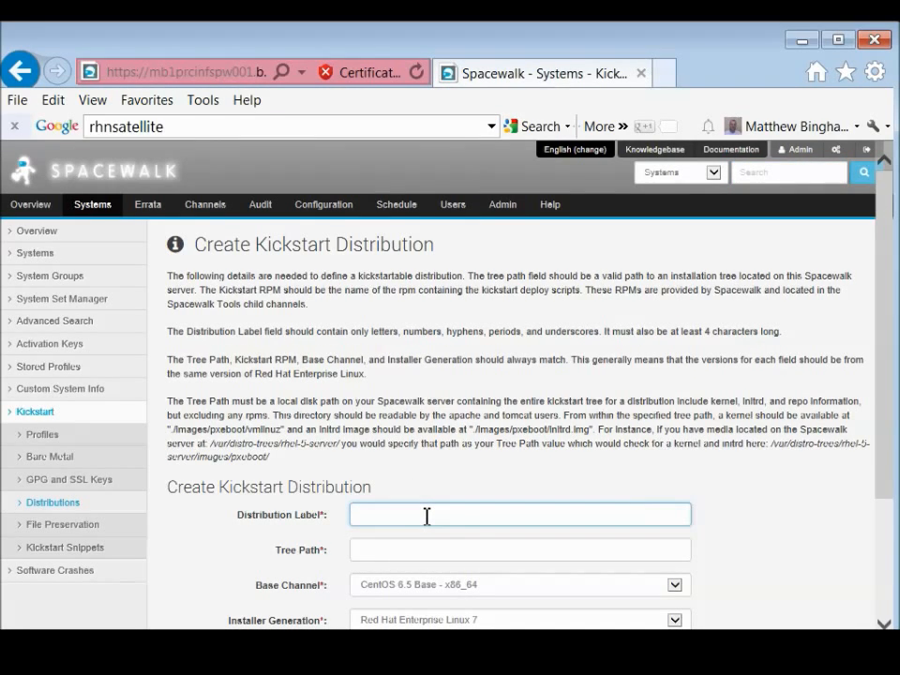
{"action": "type", "text": "c"}
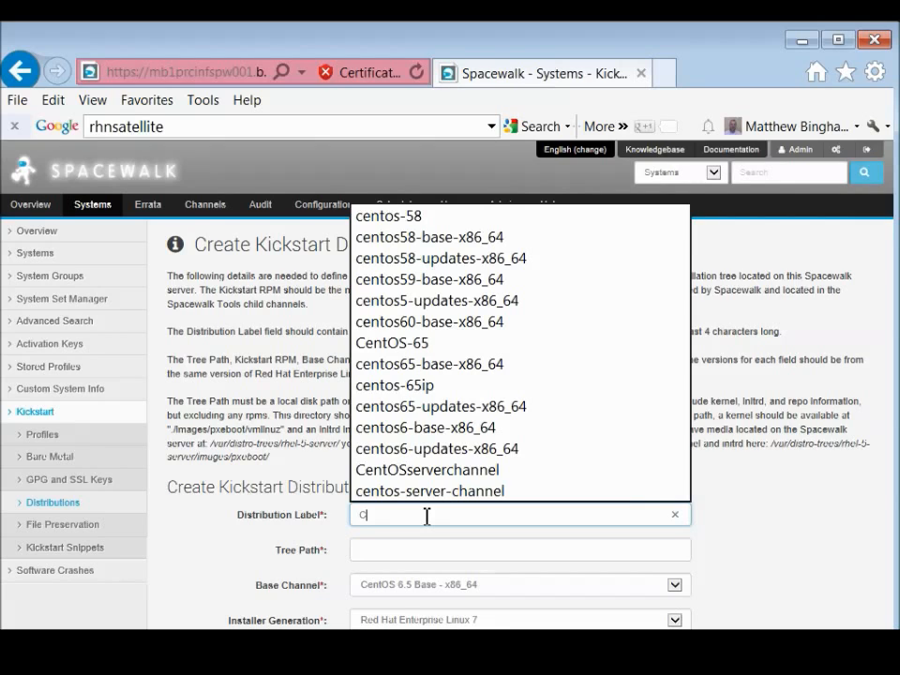
{"action": "left_click", "coordinate": [451, 364]}
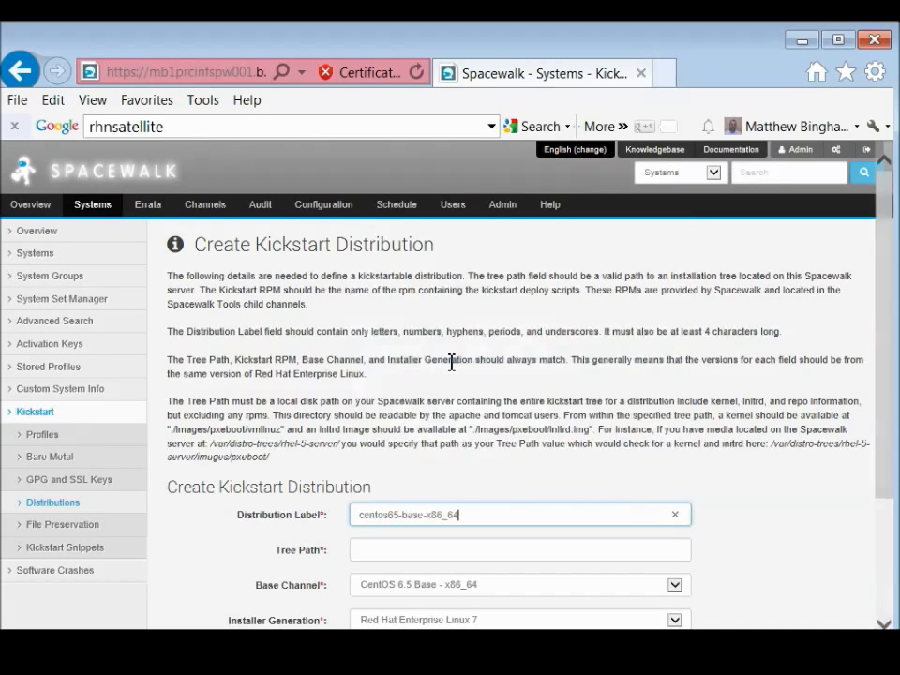
- Print the terminal's working directory, copy the path /mnt/distros/CentOS65-x86_64, and paste it as the distribution's tree path in Spacewalk
{"action": "left_click", "coordinate": [411, 556]}
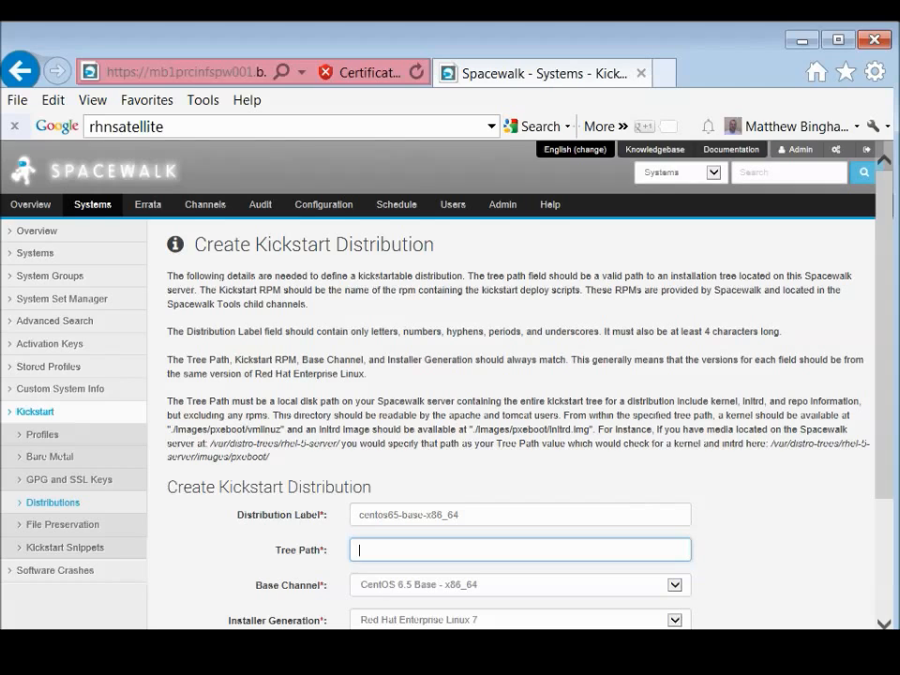
{"action": "key", "text": "alt+Tab"}
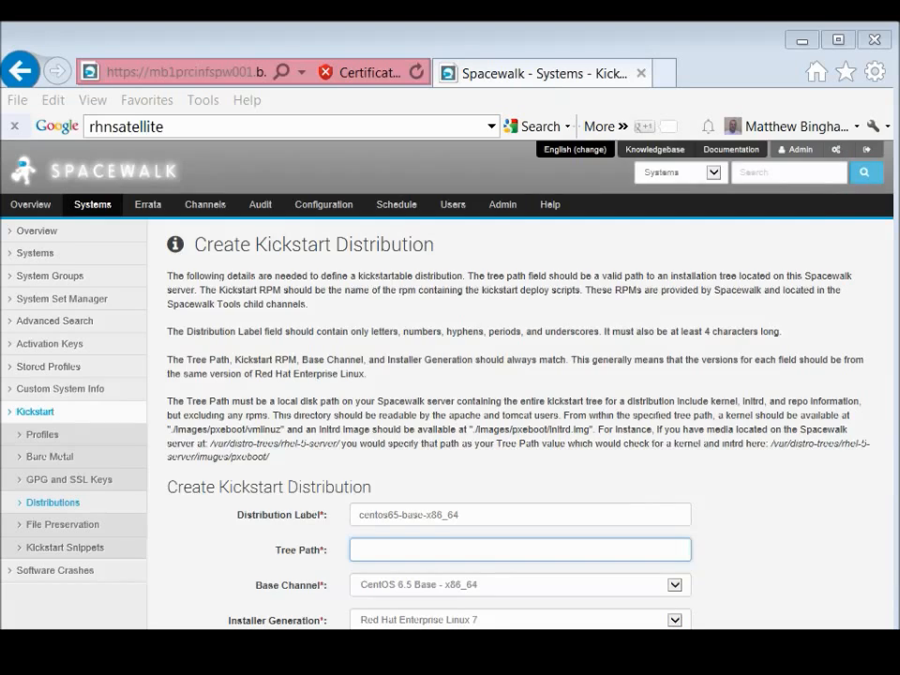
{"action": "key", "text": "alt+Tab"}
{"action": "left_click_drag", "start_coordinate": [101, 572], "coordinate": [346, 571]}
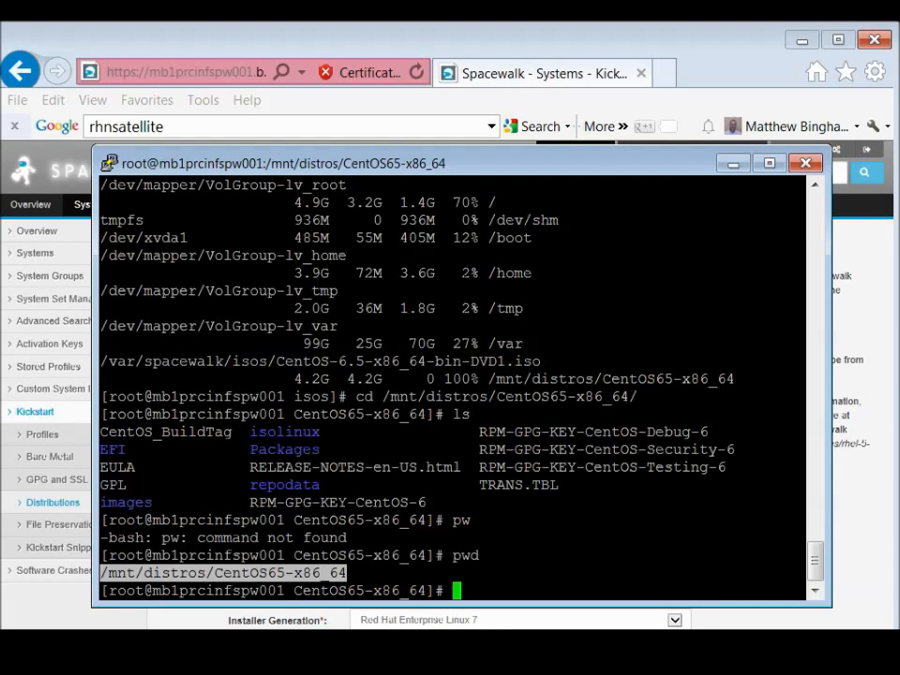
{"action": "key", "text": "ctrl+c"}
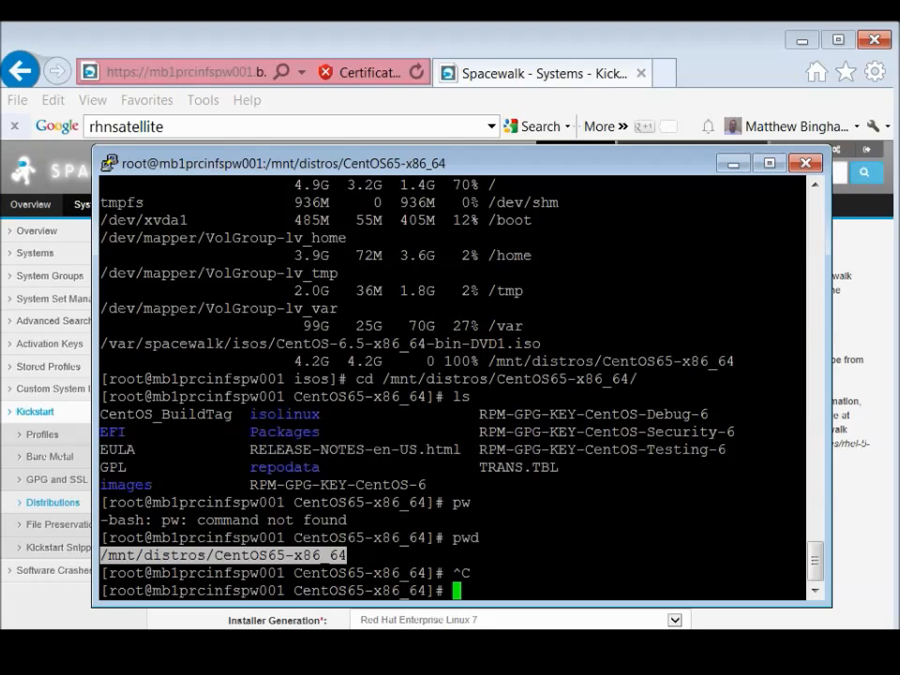
{"action": "key", "text": "alt+Tab"}
{"action": "left_click", "coordinate": [392, 550]}
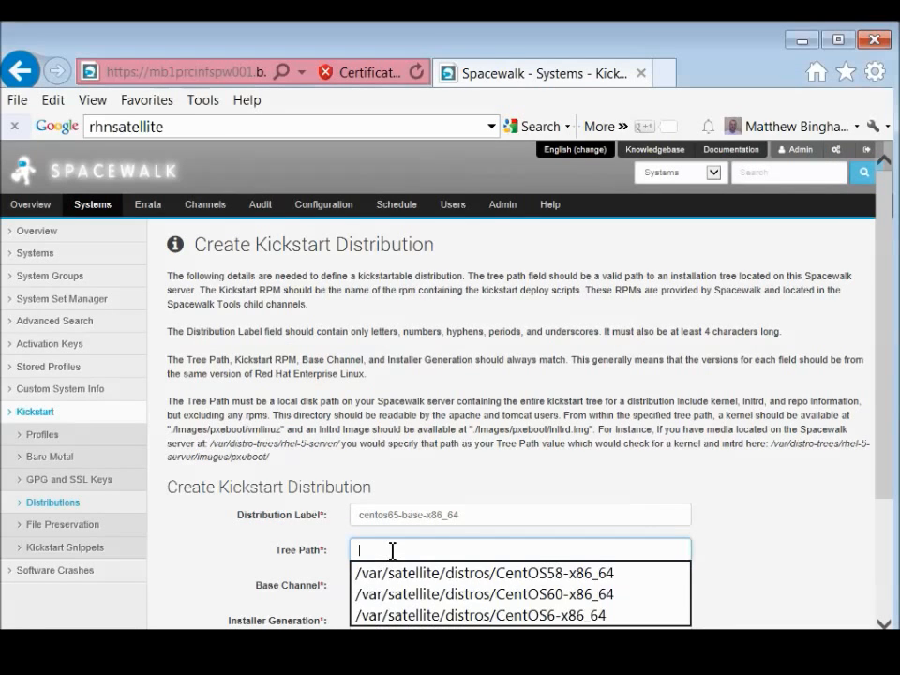
{"action": "right_click", "coordinate": [394, 552]}
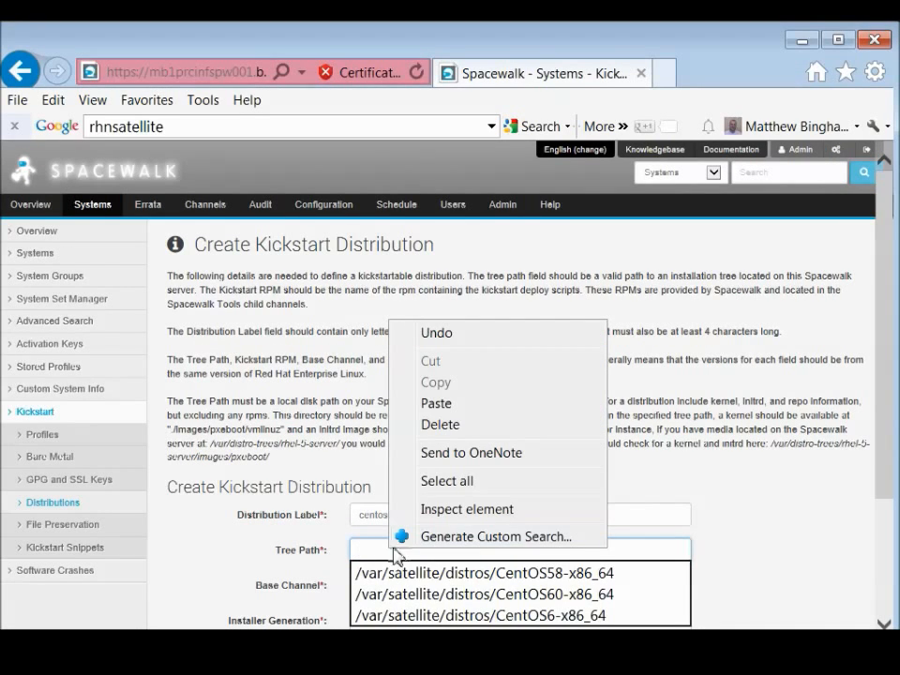
{"action": "left_click", "coordinate": [437, 403]}
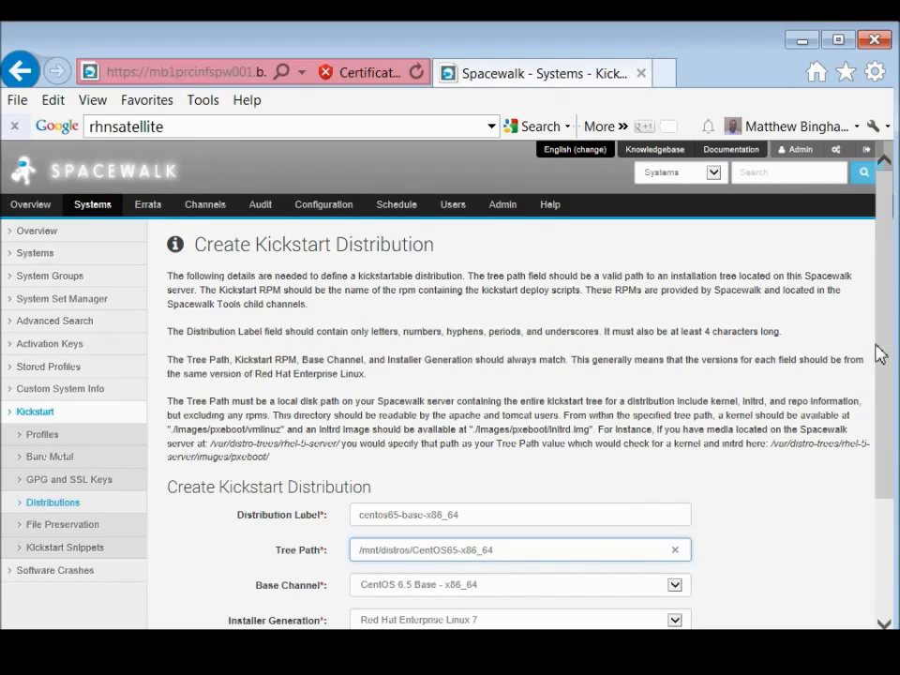
- Keep CentOS 6.5 Base - x86_64 as base channel, set the installer generation to Red Hat Enterprise Linux 6, and create the distribution
{"action": "scroll", "coordinate": [879, 353], "scroll_direction": "down", "scroll_amount": 5}
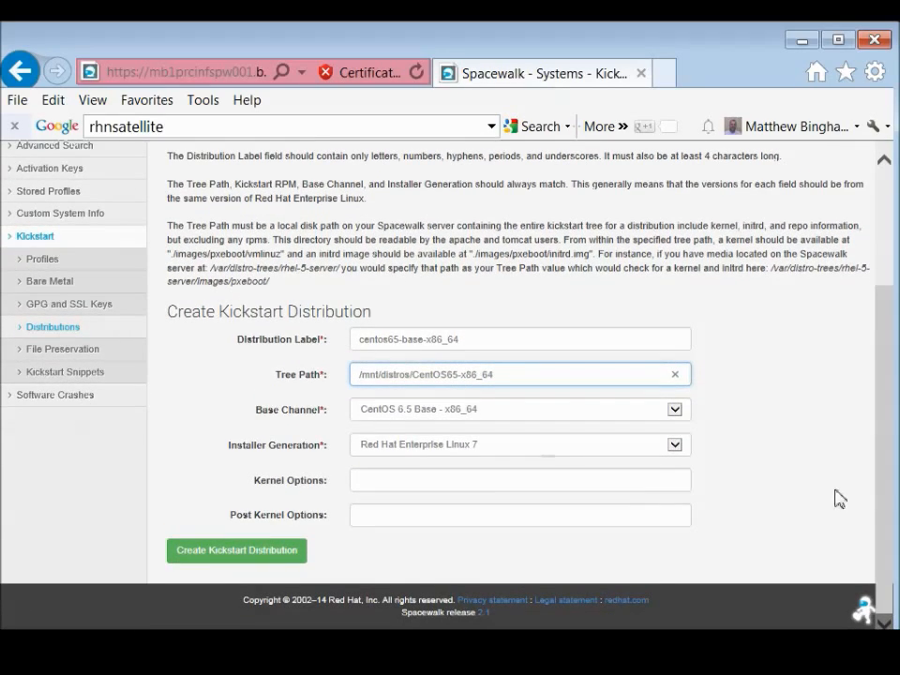
{"action": "left_click", "coordinate": [675, 414]}
{"action": "left_click", "coordinate": [674, 421]}
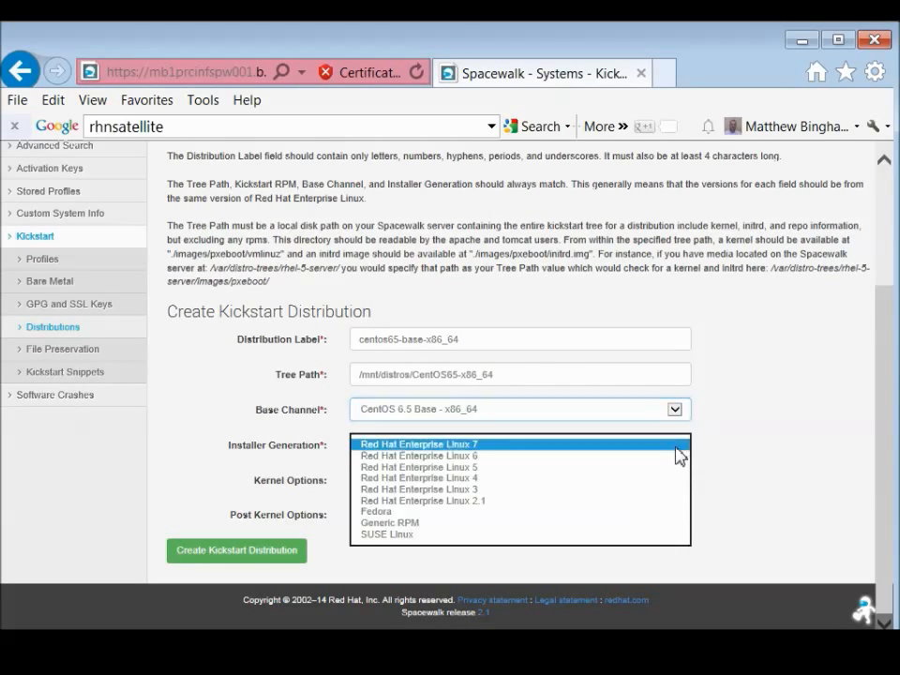
{"action": "left_click", "coordinate": [537, 459]}
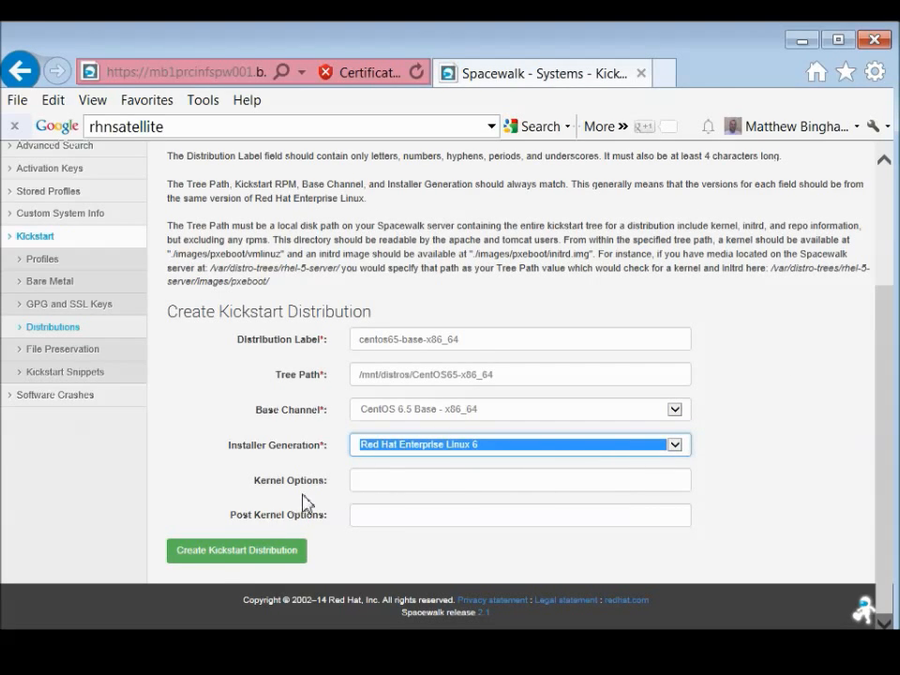
{"action": "left_click", "coordinate": [228, 560]}
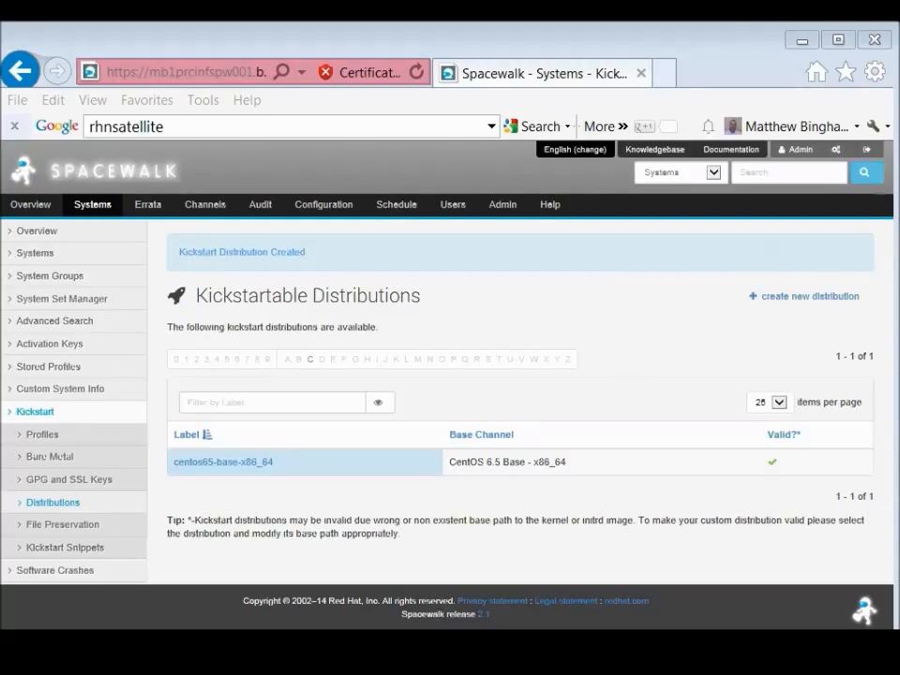
- Start a new kickstart profile and label it CentOS65-ks
{"action": "left_click", "coordinate": [47, 436]}
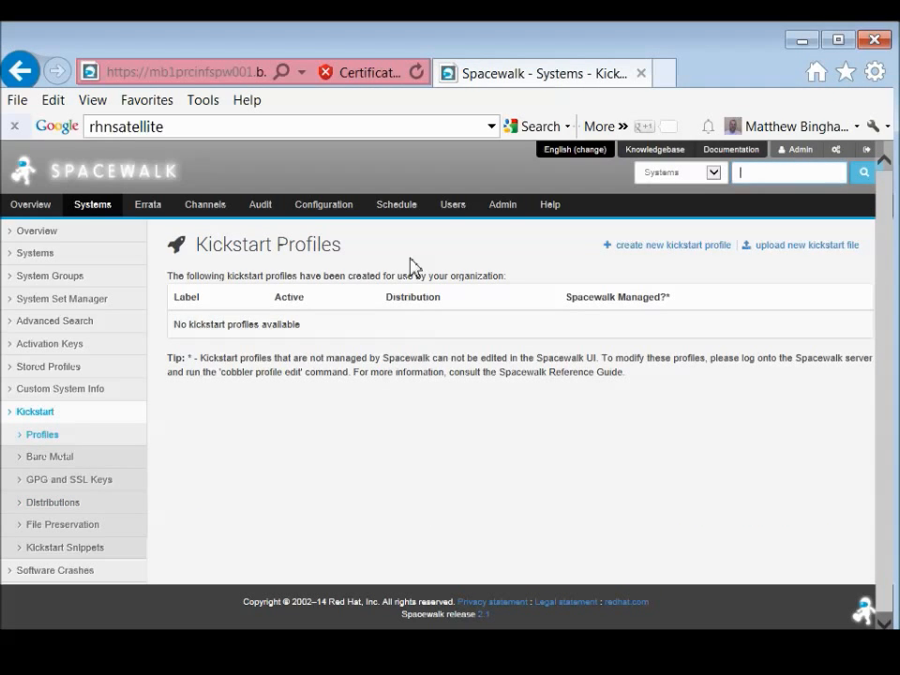
{"action": "left_click", "coordinate": [660, 249]}
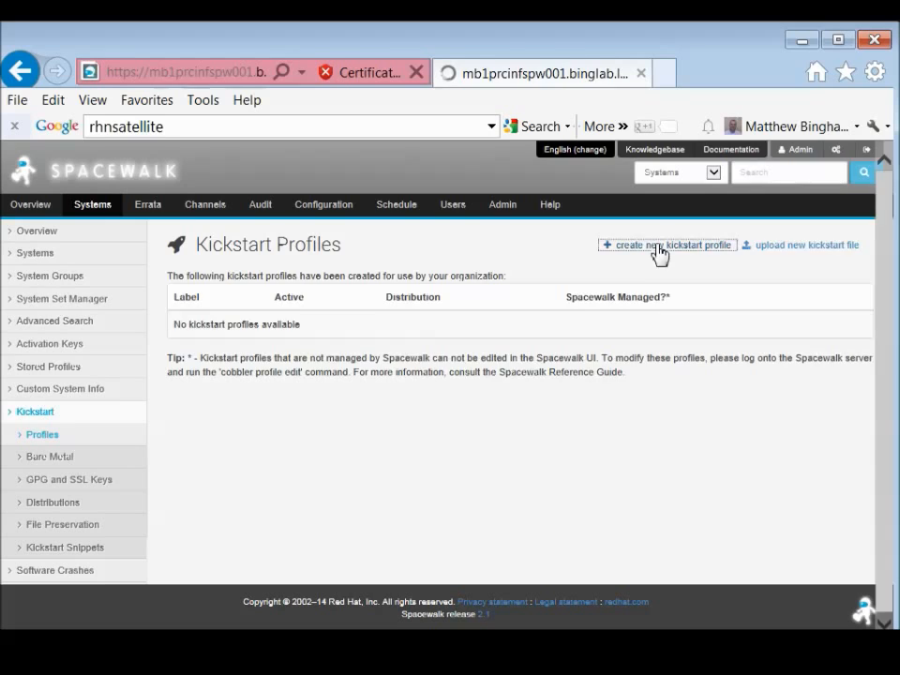
{"action": "left_click", "coordinate": [364, 335]}
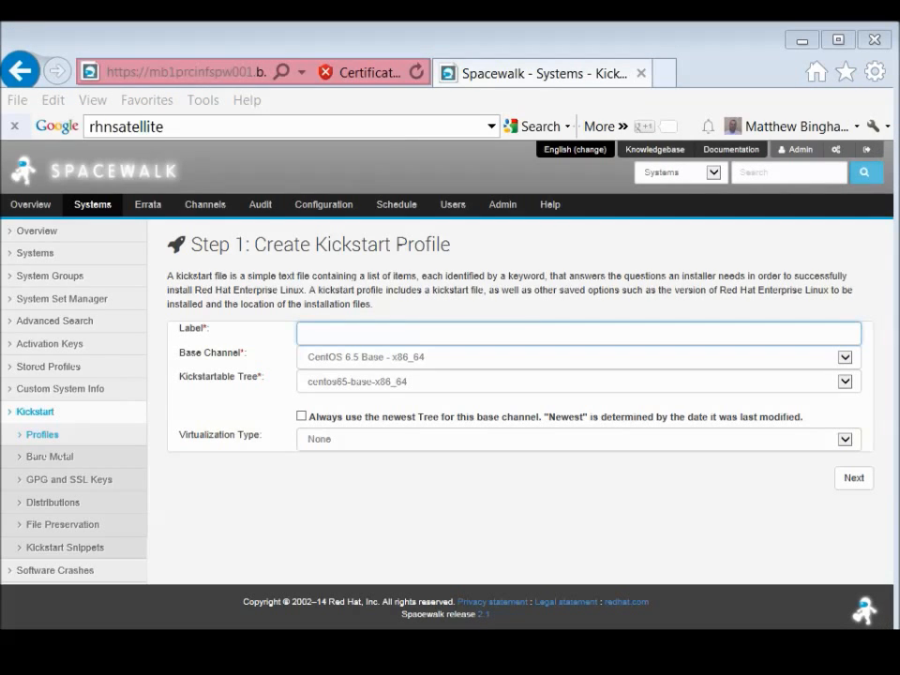
{"action": "left_click", "coordinate": [341, 338]}
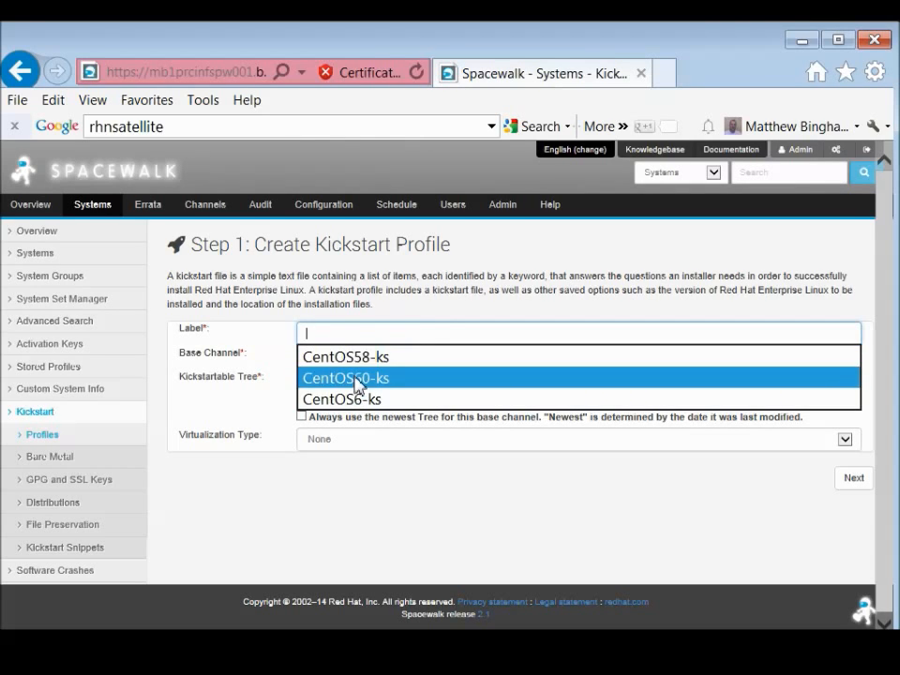
{"action": "type", "text": "CentO"}
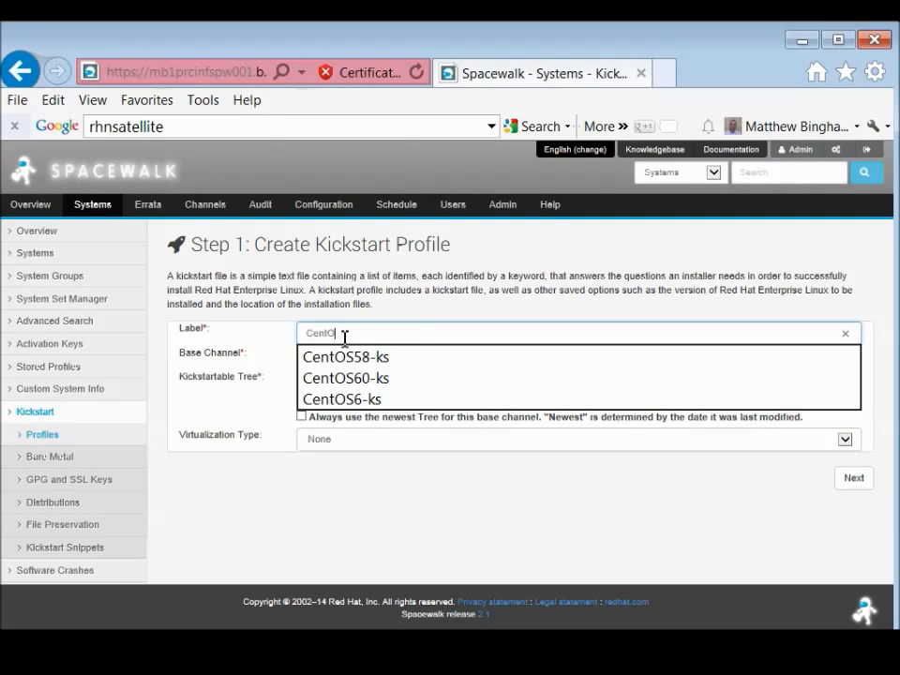
{"action": "type", "text": "S65-ks"}
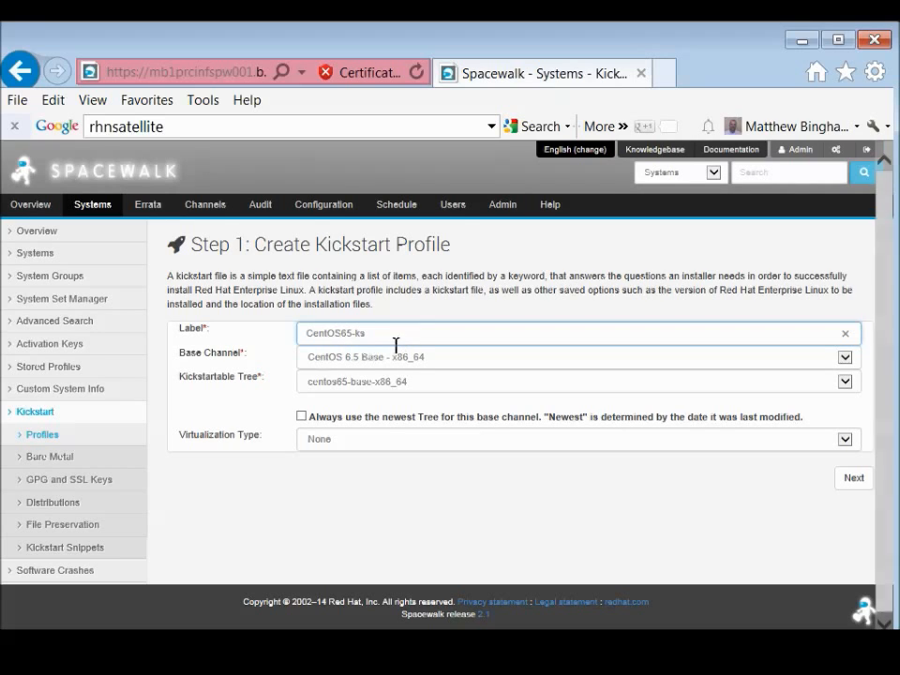
- Keep the CentOS 6.5 base channel, enable always using the newest tree, leave the virtualization type at None, and continue to the distribution file location
{"action": "left_click", "coordinate": [447, 359]}
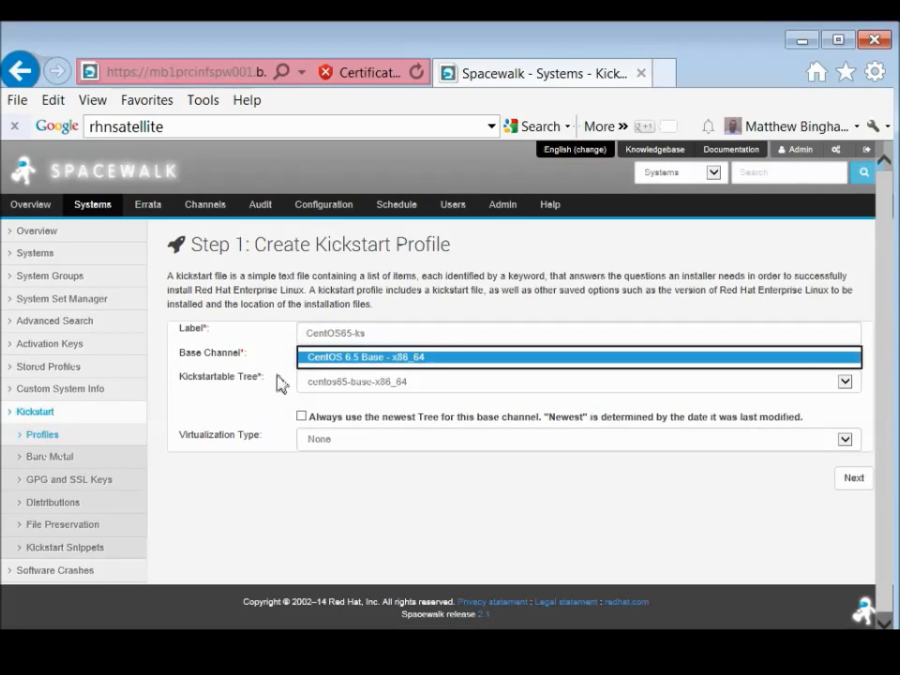
{"action": "left_click", "coordinate": [417, 383]}
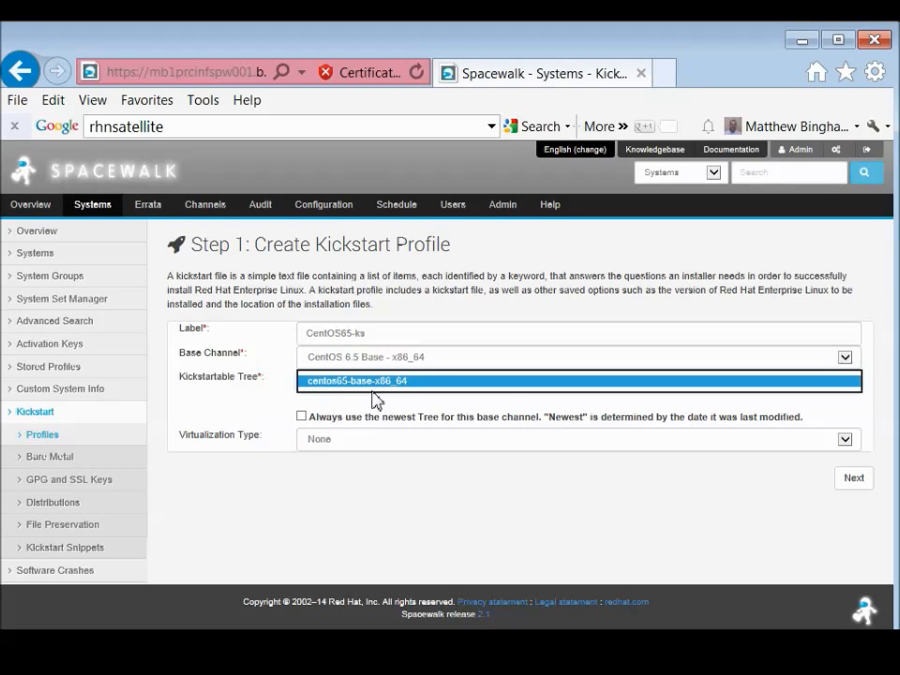
{"action": "left_click", "coordinate": [302, 417]}
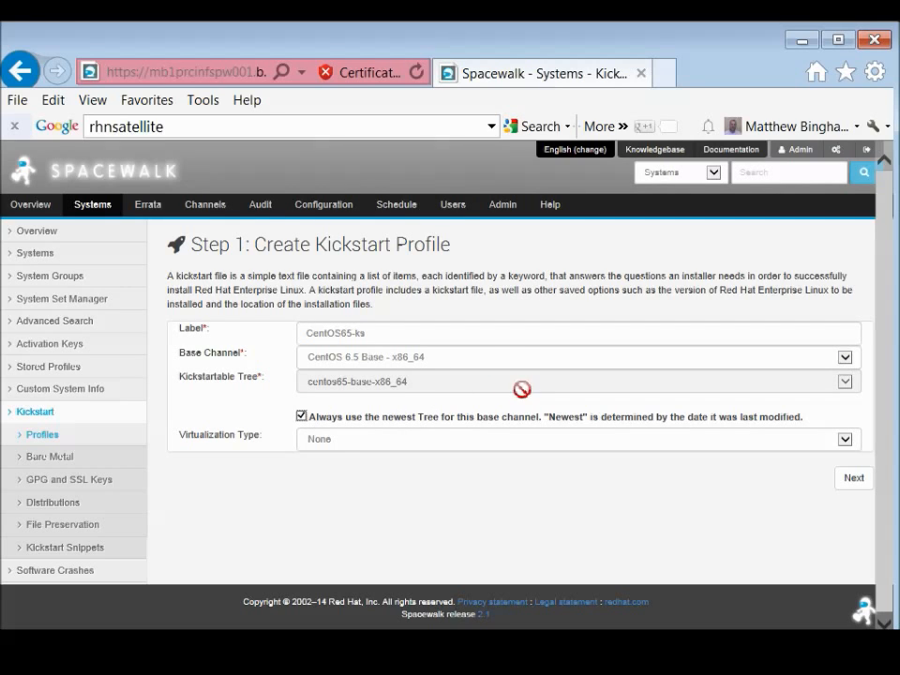
{"action": "left_click", "coordinate": [844, 443]}
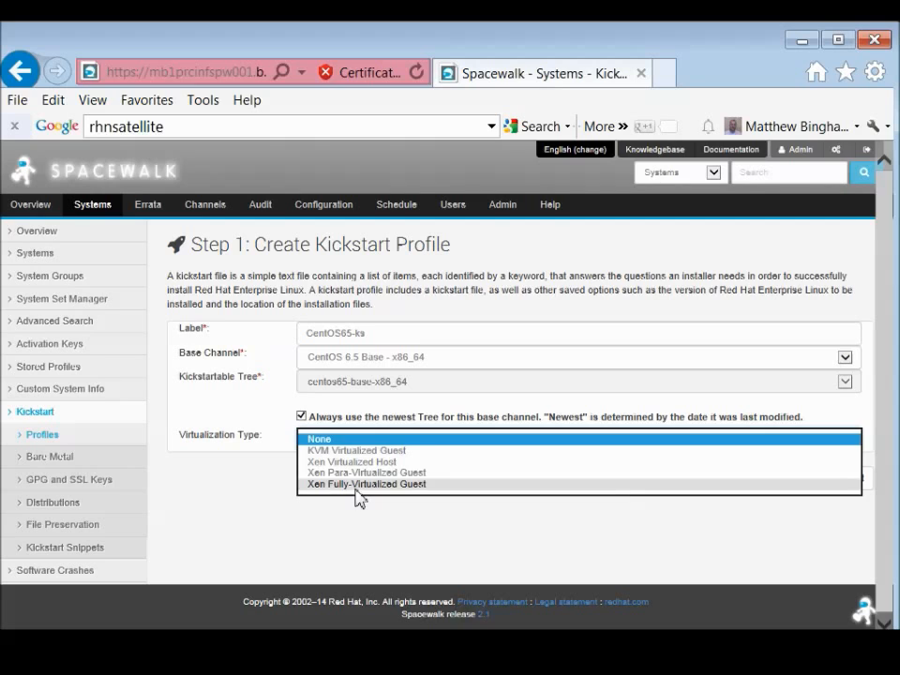
{"action": "left_click", "coordinate": [373, 439]}
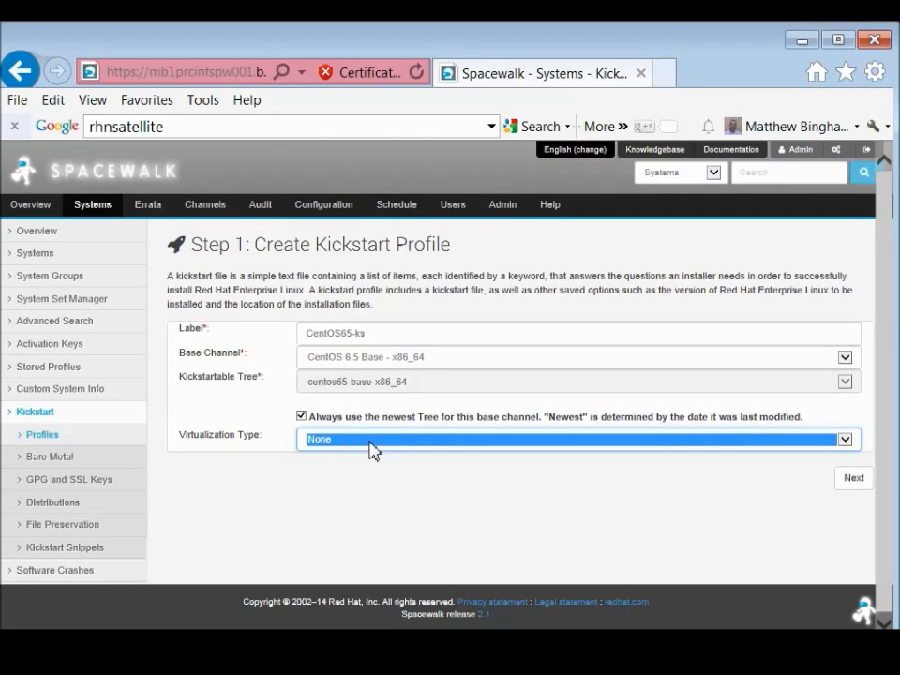
{"action": "left_click", "coordinate": [603, 498]}
{"action": "left_click", "coordinate": [848, 481]}
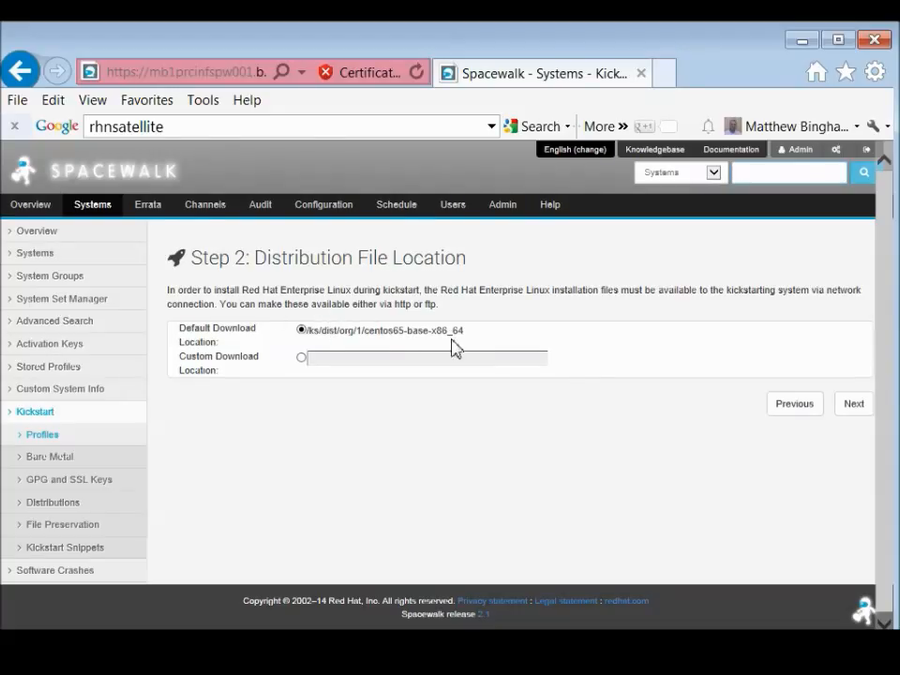
- Accept the default download location, enter and confirm the root password, and finish creating the kickstart profile
{"action": "left_click", "coordinate": [853, 405]}
{"action": "left_click", "coordinate": [317, 319]}
{"action": "type", "text": "*********"}
{"action": "key", "text": "Tab"}
{"action": "type", "text": "*********"}
{"action": "left_click", "coordinate": [850, 390]}
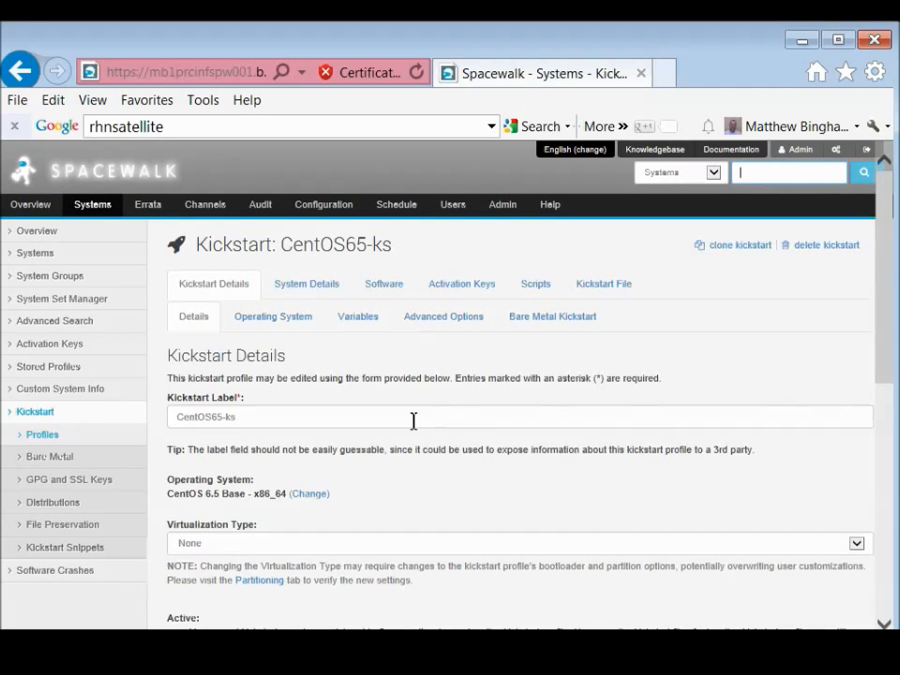
- Review the CentOS65-ks kickstart details and open the profile's operating system settings
{"action": "left_click_drag", "start_coordinate": [881, 283], "coordinate": [890, 434]}
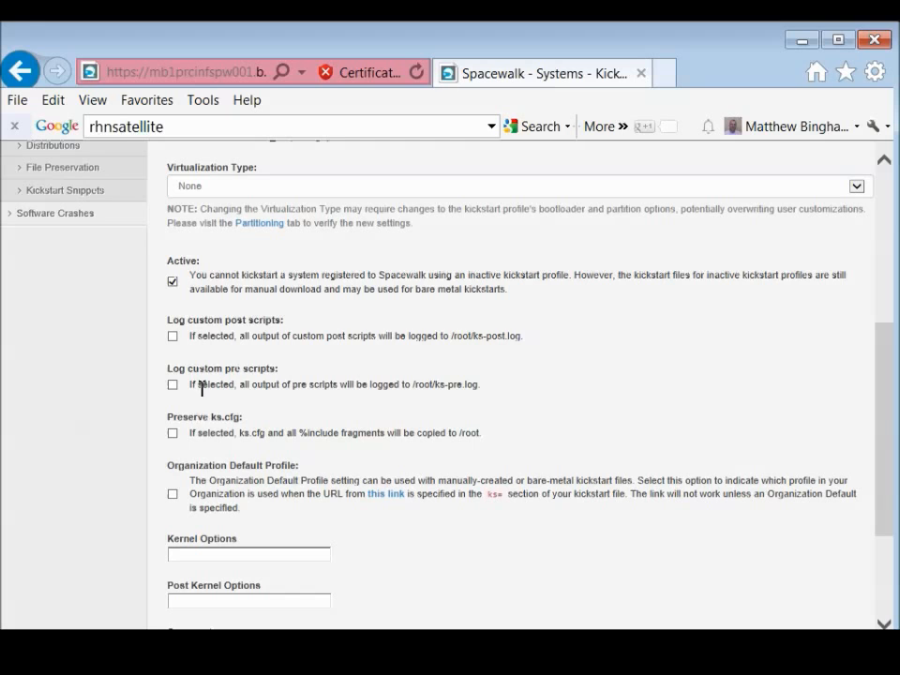
{"action": "left_click_drag", "start_coordinate": [891, 413], "coordinate": [868, 264]}
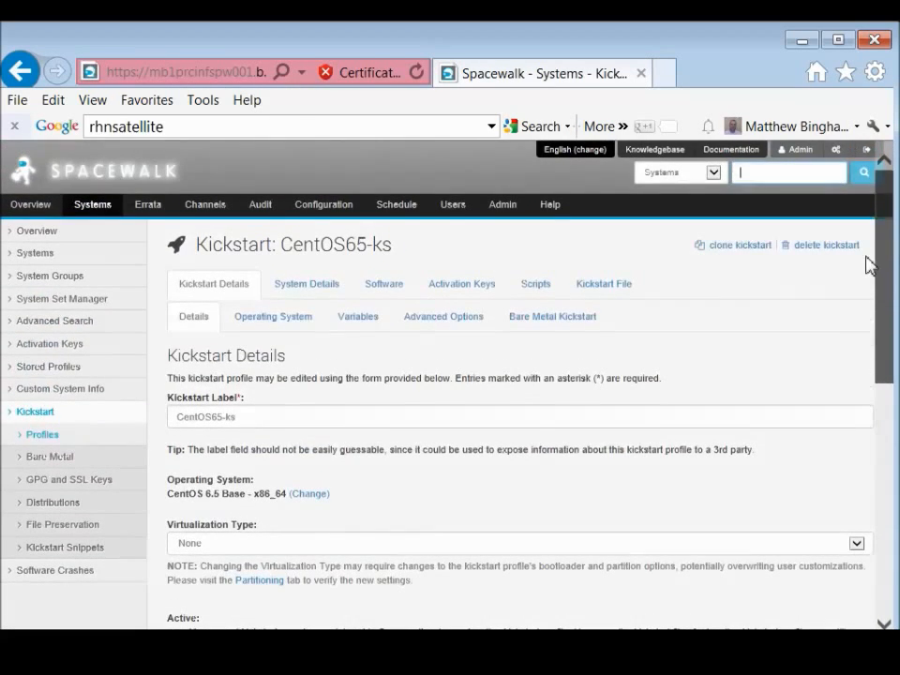
{"action": "left_click", "coordinate": [274, 323]}
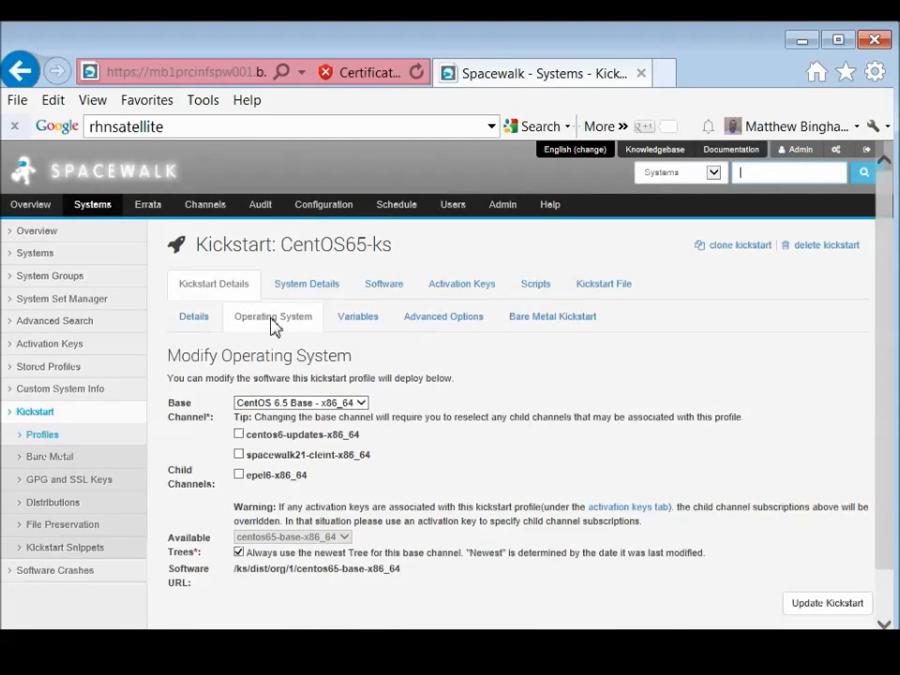
- Keep the CentOS 6.5 base channel, enable the centos6-updates, spacewalk21-cleint and epel6 child channels, and update the kickstart
{"action": "left_click", "coordinate": [357, 403]}
{"action": "left_click", "coordinate": [361, 403]}
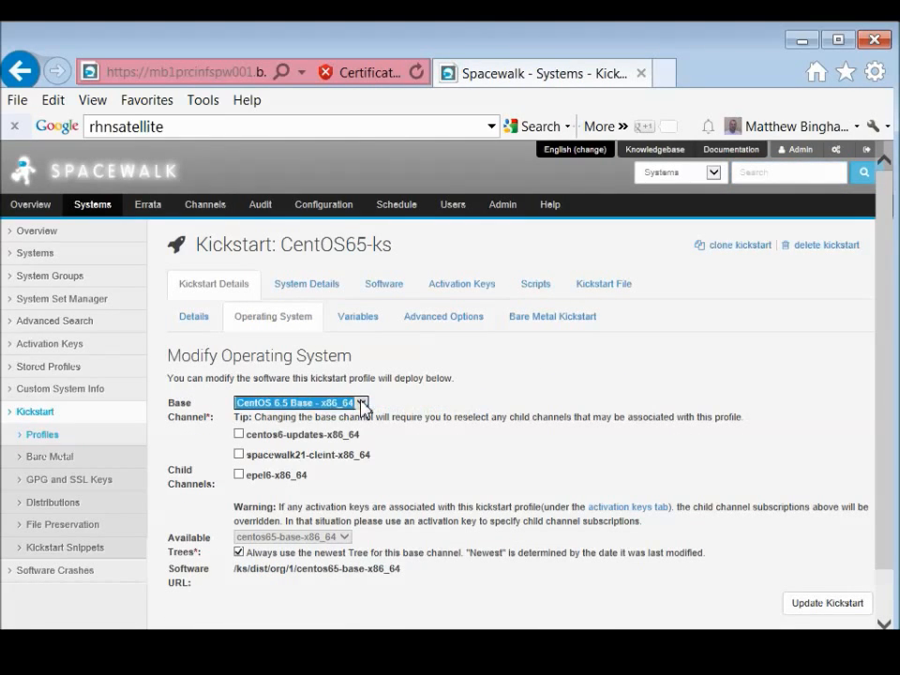
{"action": "left_click", "coordinate": [238, 434]}
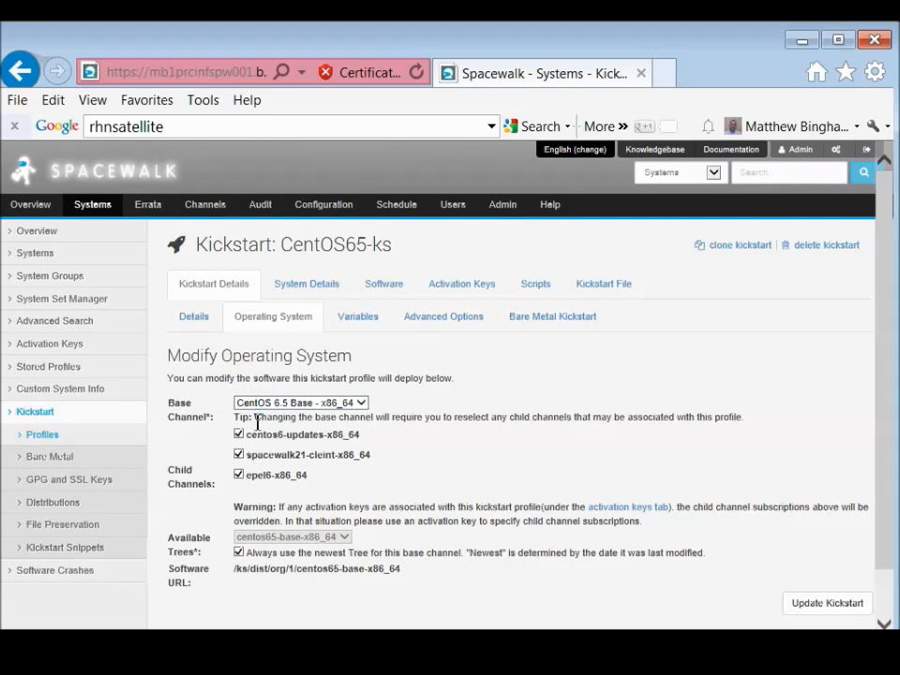
{"action": "left_click", "coordinate": [840, 607]}
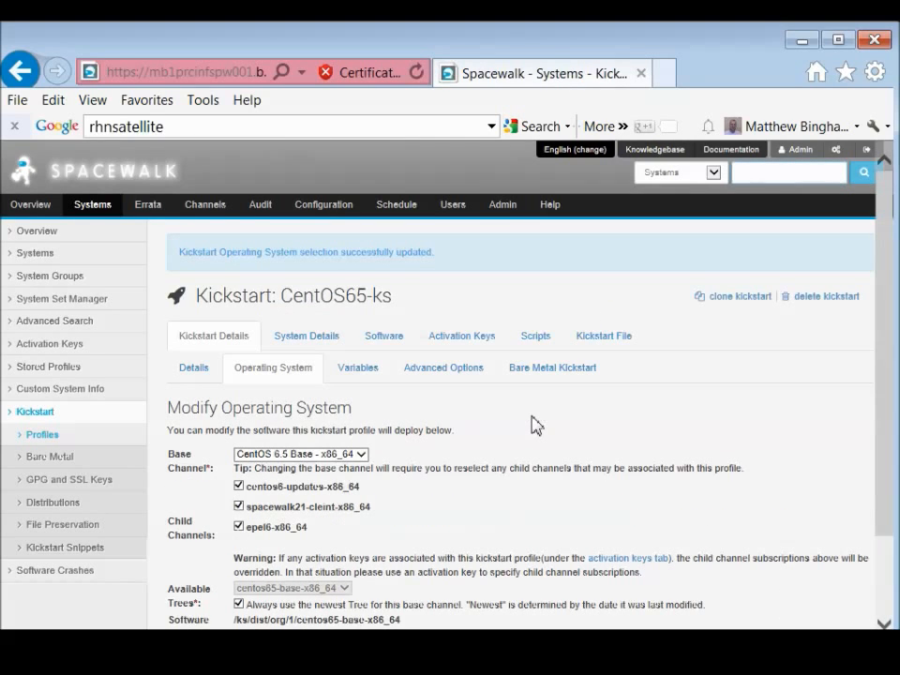
{"action": "left_click_drag", "start_coordinate": [880, 323], "coordinate": [873, 357]}
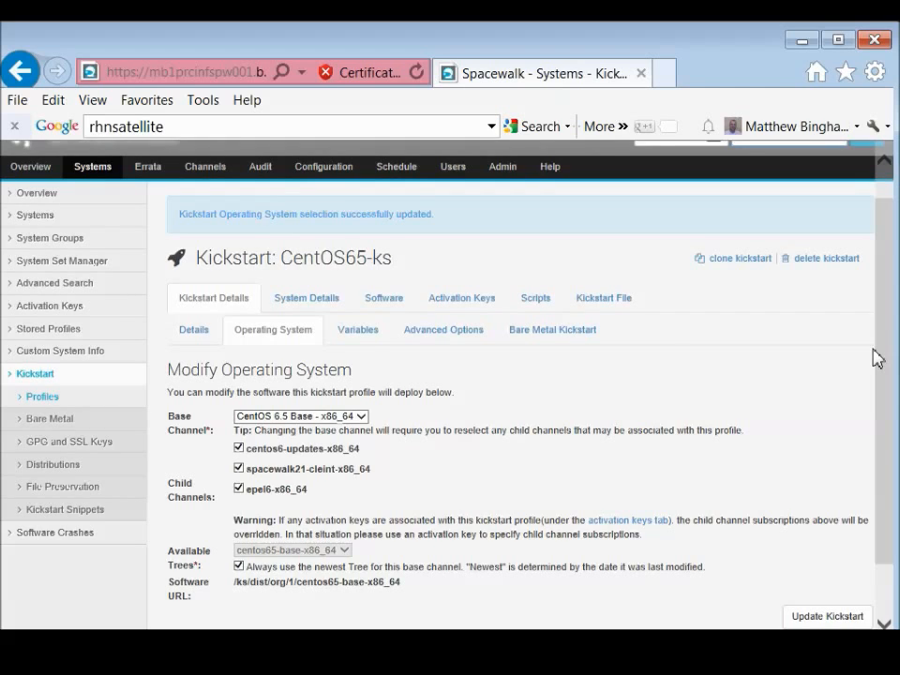
- Review the profile's variables, advanced options and bare metal kickstart information, including the kickstart file URL
{"action": "left_click", "coordinate": [358, 331]}
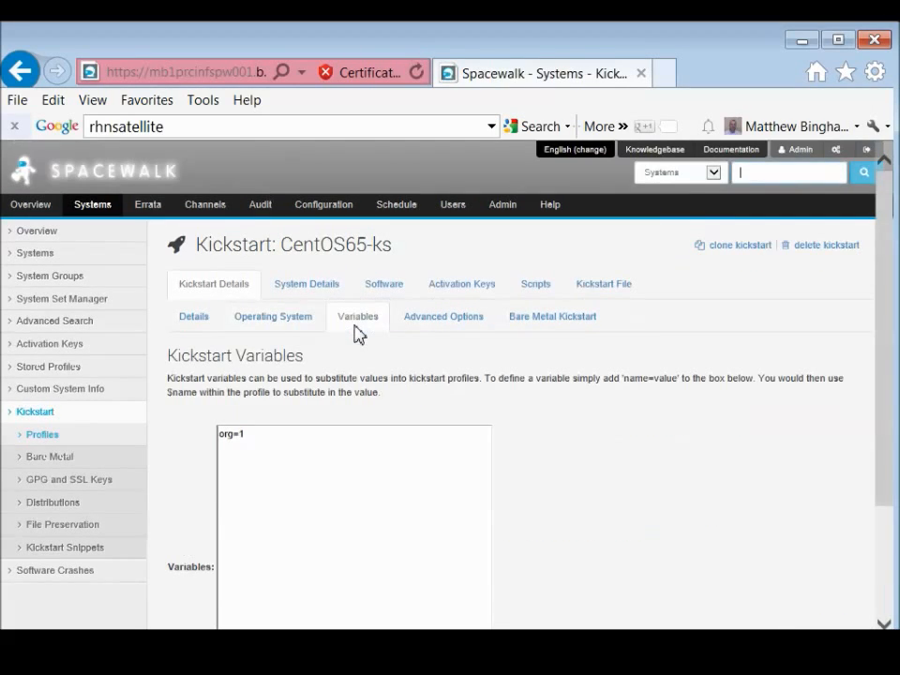
{"action": "left_click", "coordinate": [437, 322]}
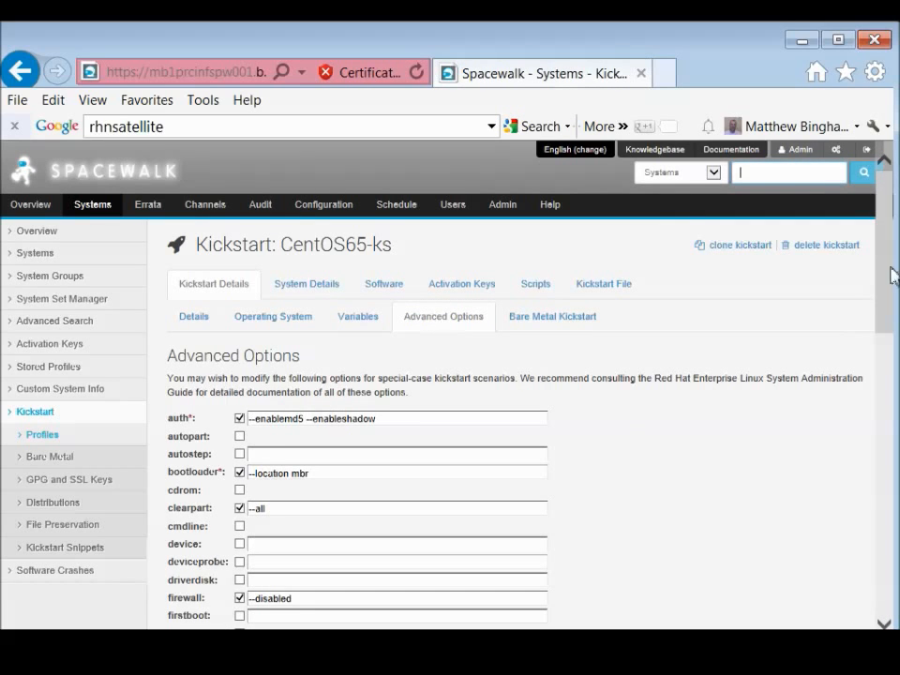
{"action": "left_click_drag", "start_coordinate": [889, 253], "coordinate": [888, 311]}
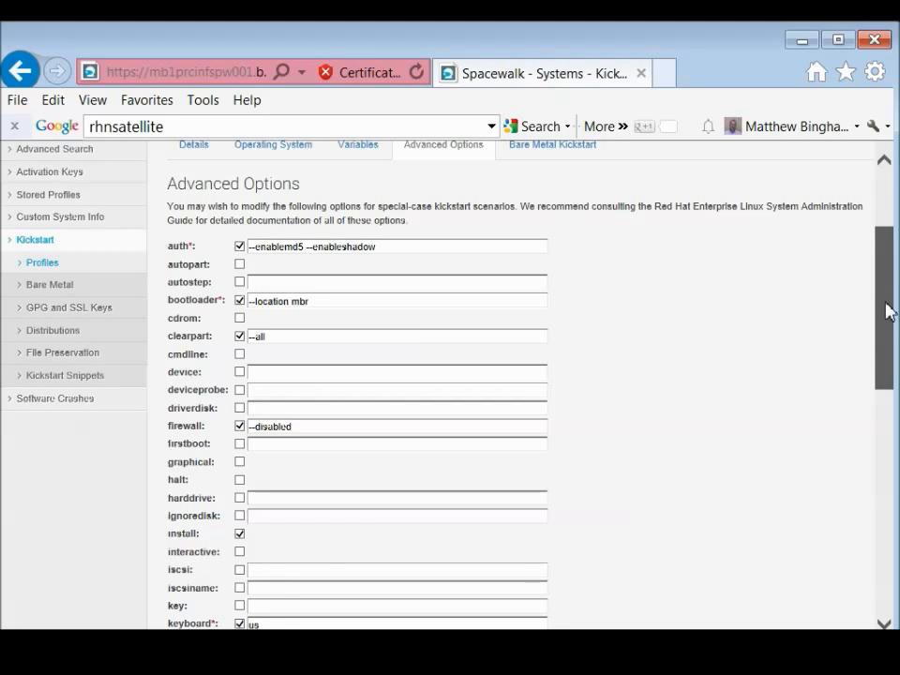
{"action": "left_click_drag", "start_coordinate": [889, 312], "coordinate": [875, 249]}
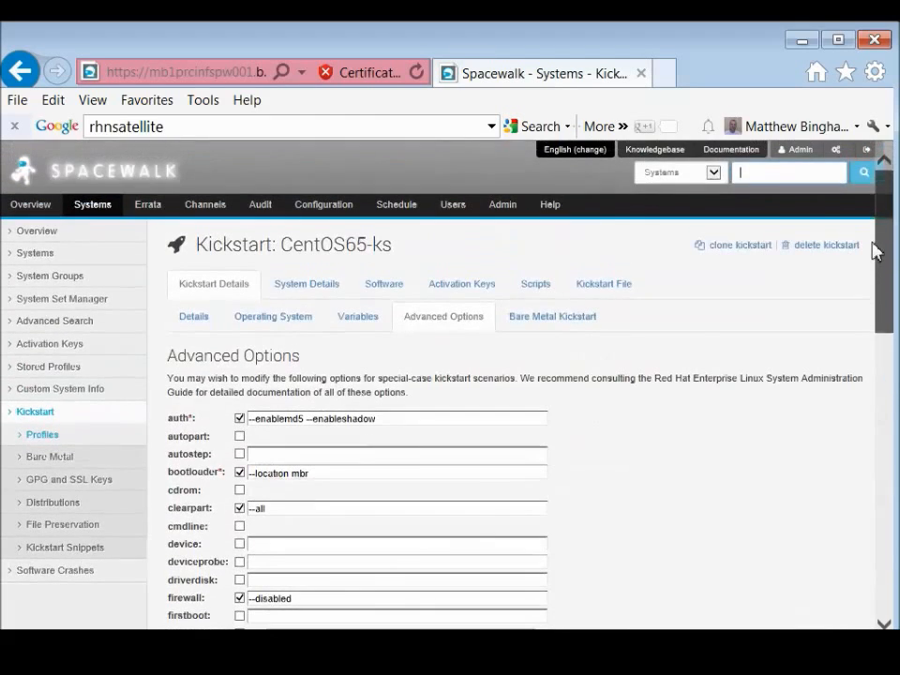
{"action": "left_click", "coordinate": [535, 328]}
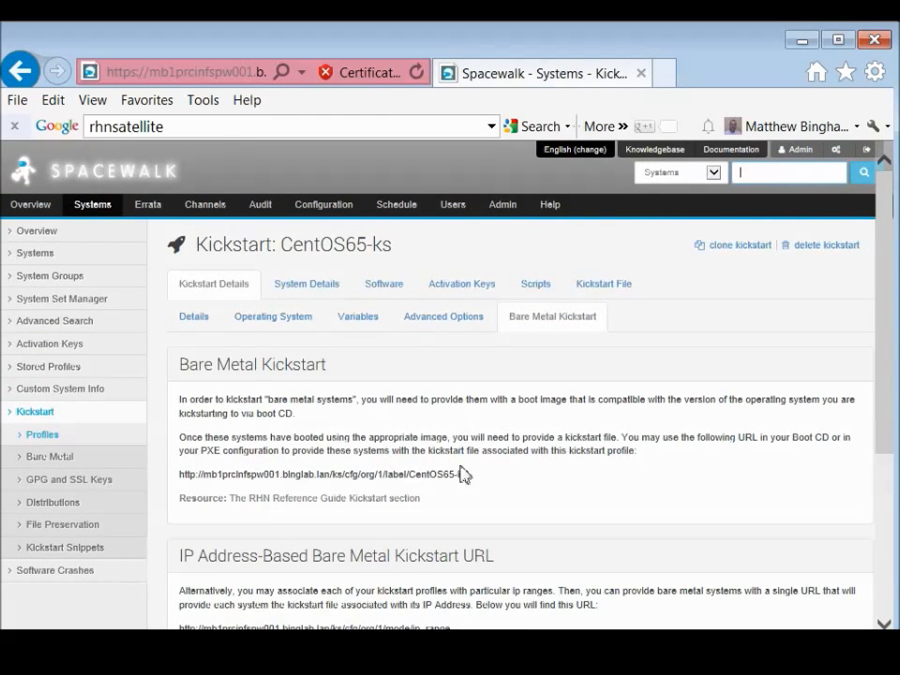
{"action": "left_click_drag", "start_coordinate": [474, 477], "coordinate": [376, 480]}
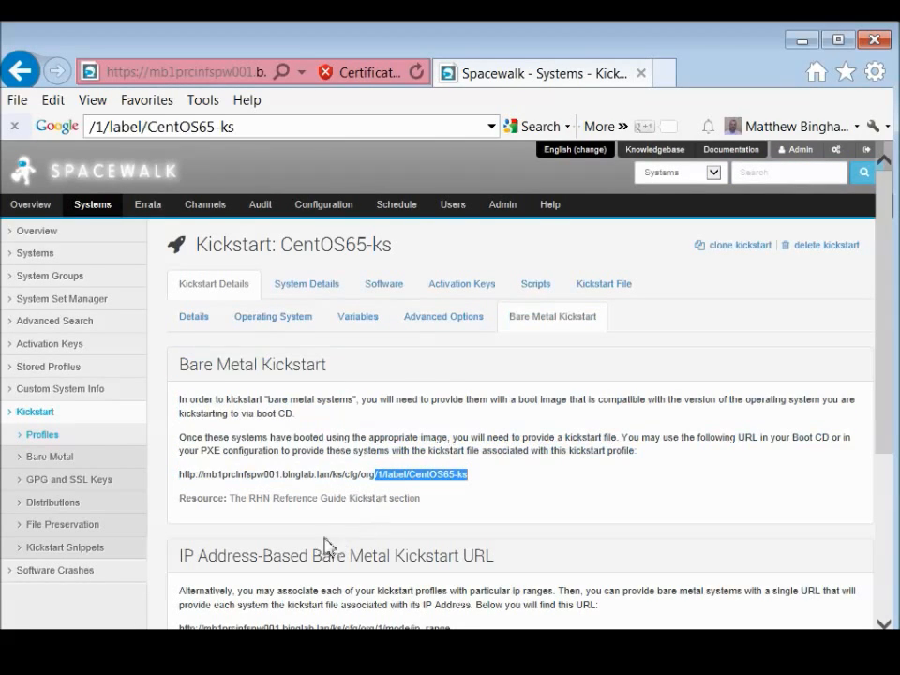
{"action": "left_click_drag", "start_coordinate": [882, 336], "coordinate": [863, 337]}
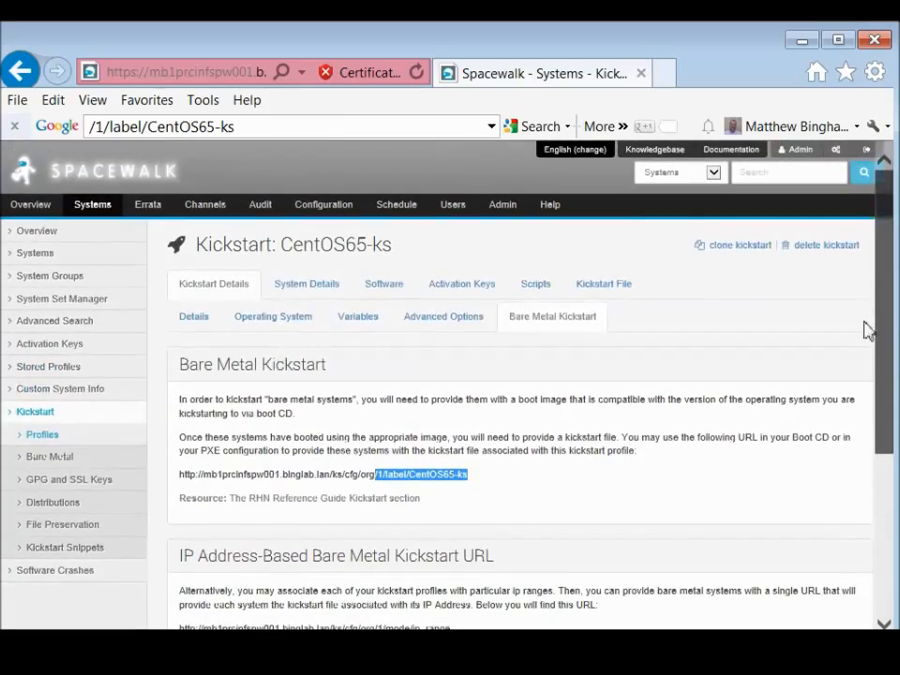
- Try to set SELinux to Disabled in the profile's system details and look over the Spacewalk preferences
{"action": "left_click", "coordinate": [315, 287]}
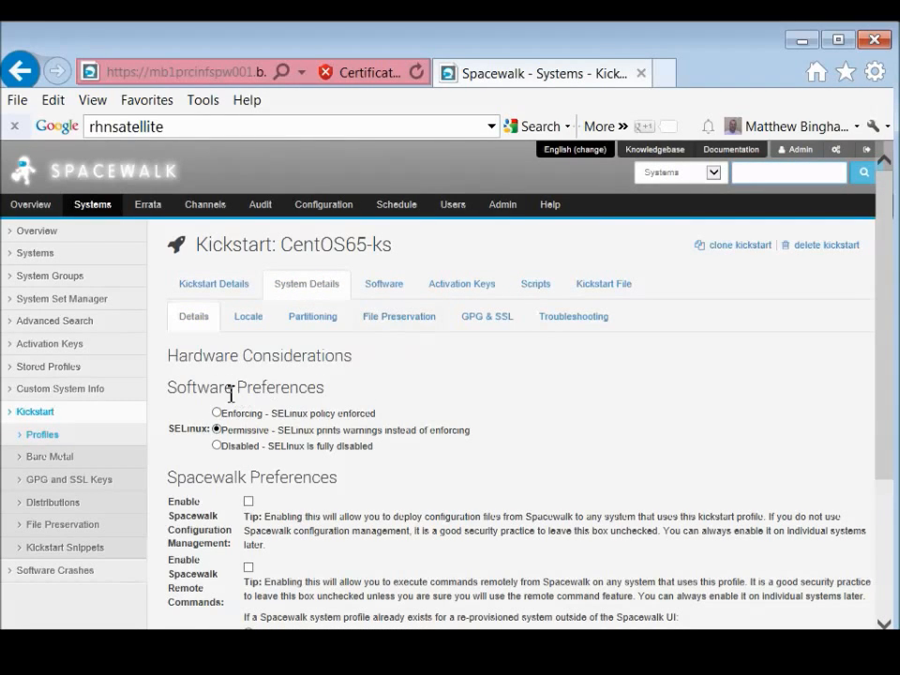
{"action": "left_click", "coordinate": [217, 446]}
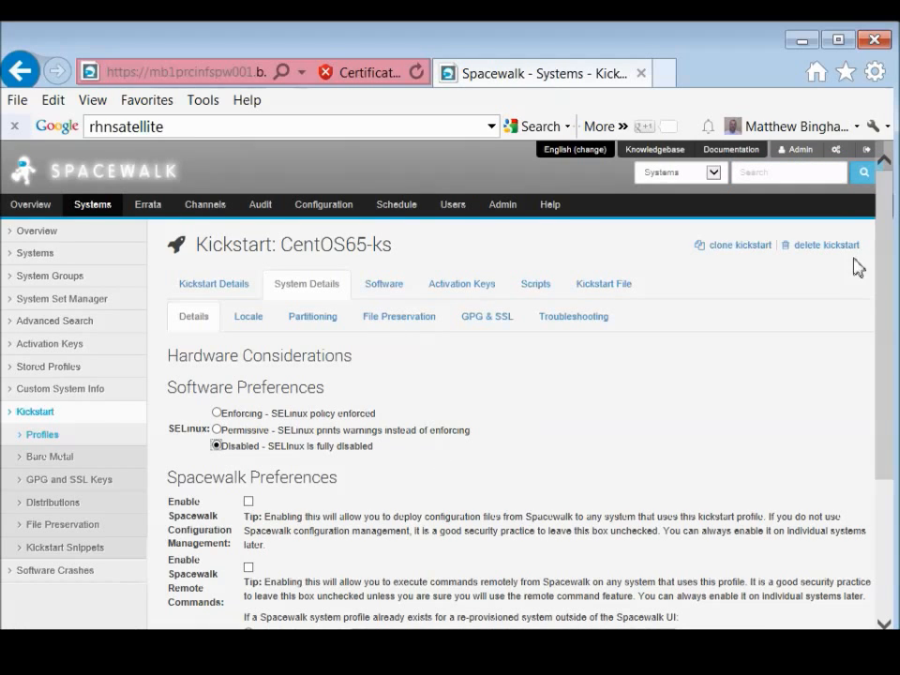
{"action": "left_click_drag", "start_coordinate": [879, 269], "coordinate": [866, 349]}
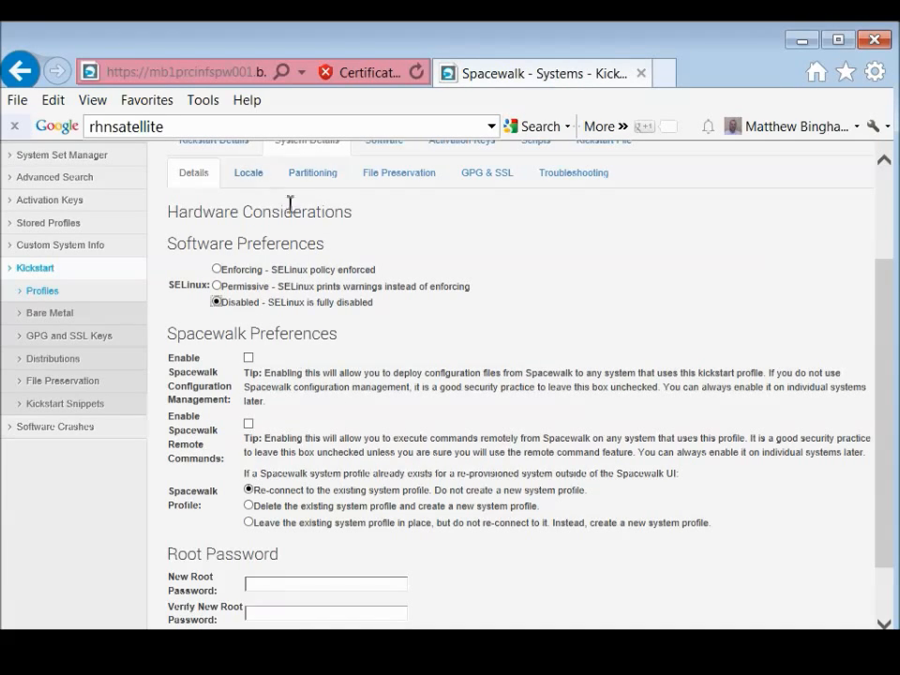
{"action": "left_click_drag", "start_coordinate": [872, 349], "coordinate": [875, 279]}
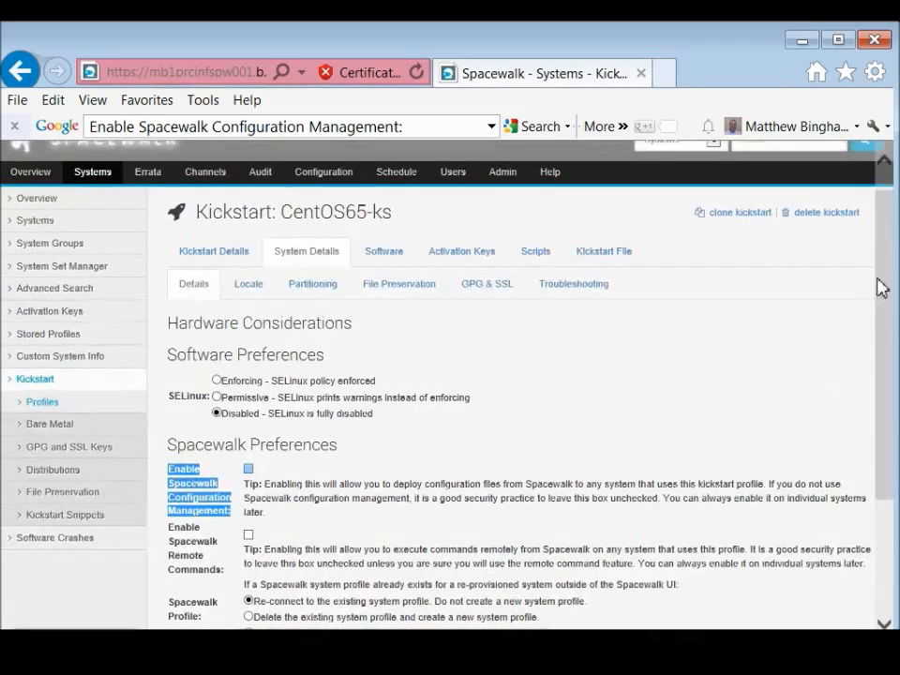
- Review the profile's locale, partitioning, file preservation, GPG and SSL key, and troubleshooting settings
{"action": "left_click", "coordinate": [247, 283]}
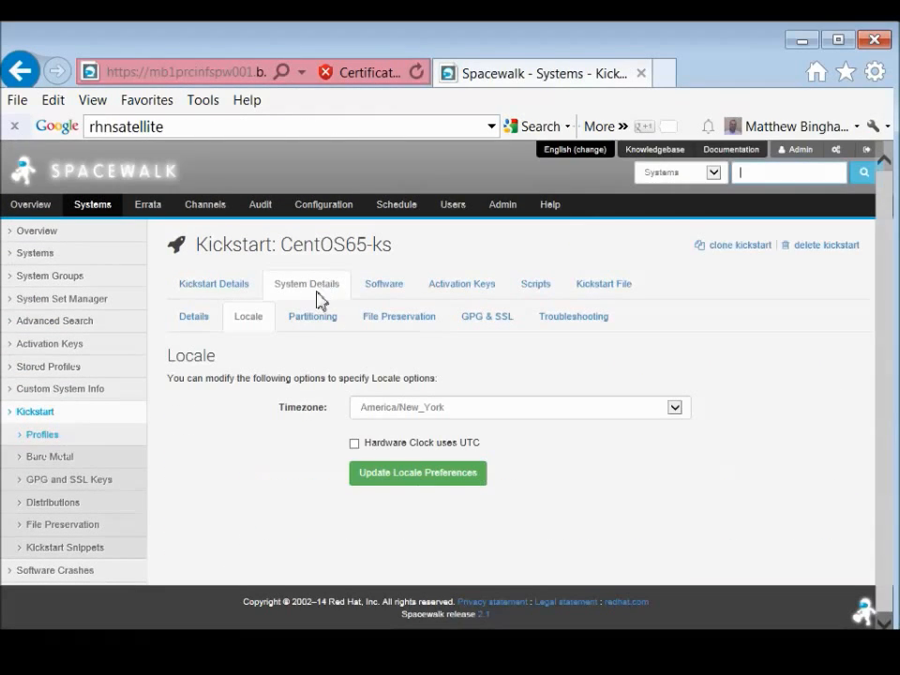
{"action": "left_click", "coordinate": [307, 319]}
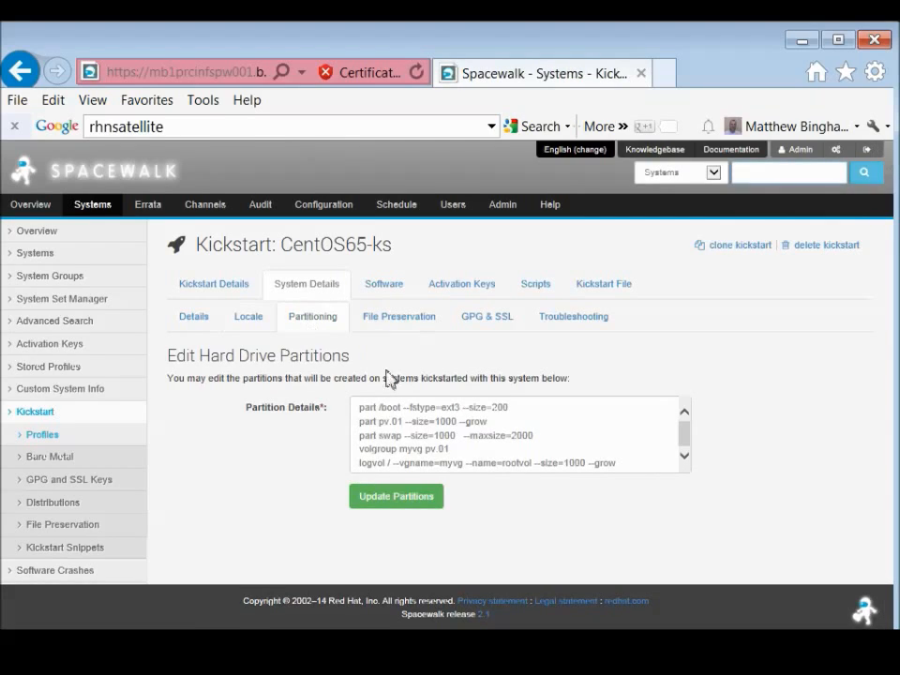
{"action": "left_click_drag", "start_coordinate": [687, 437], "coordinate": [685, 414]}
{"action": "left_click", "coordinate": [387, 323]}
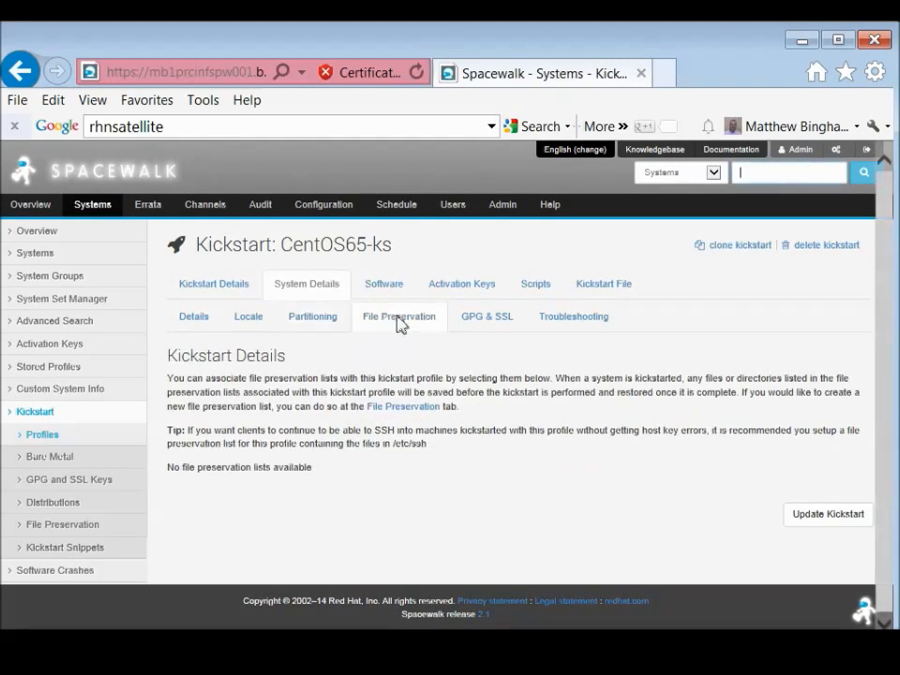
{"action": "left_click", "coordinate": [489, 320]}
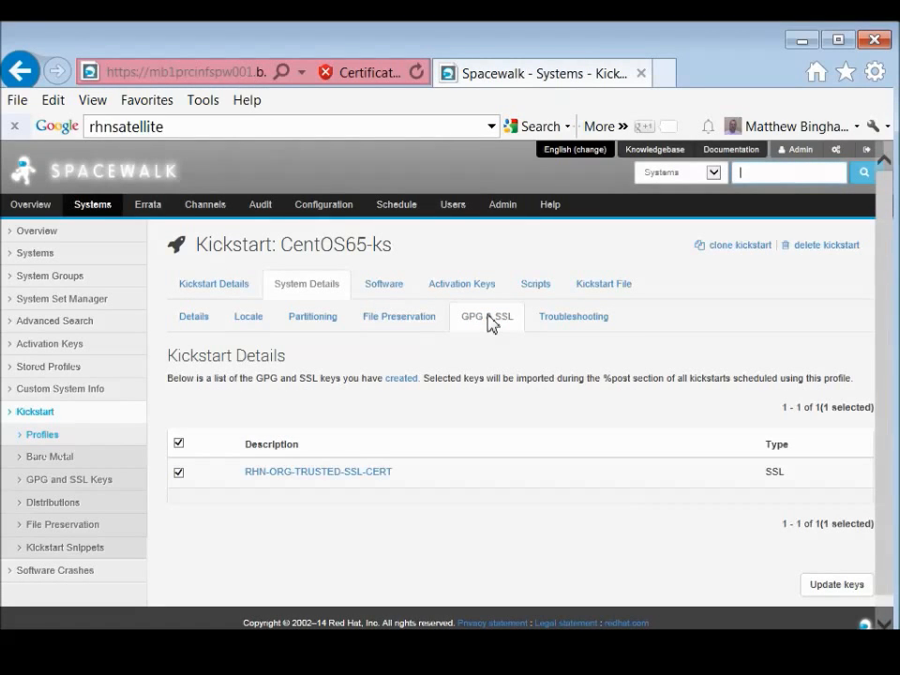
{"action": "left_click", "coordinate": [577, 321]}
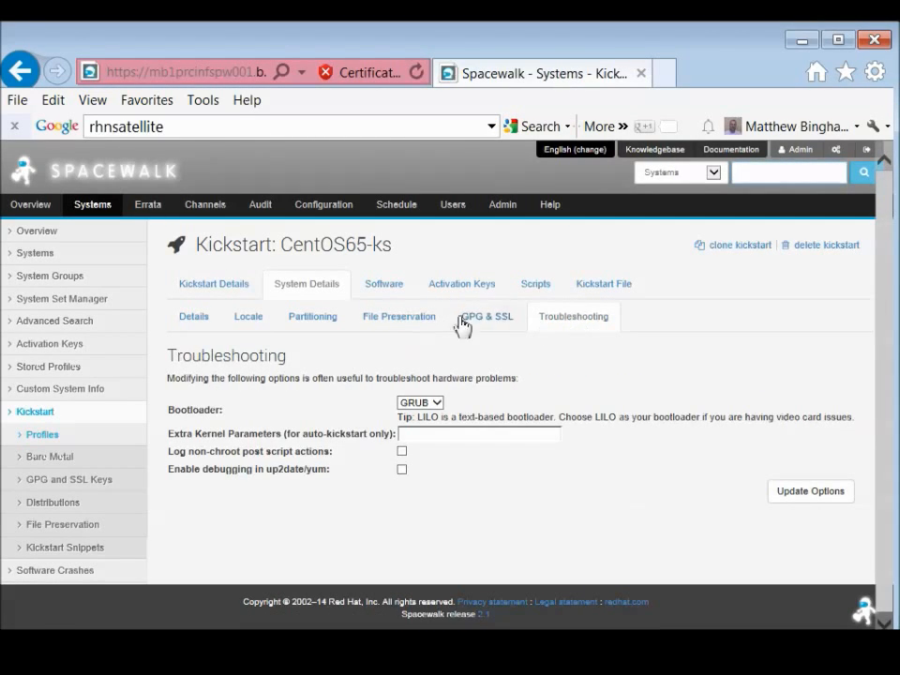
- Paste the client packages, including rhn-setup, rhn-check, rhn-client-tools, rhn-custom-info, rhncfg-actions, rhncfg-client and rhncfg-management, below @ Base and save the package list
{"action": "left_click", "coordinate": [382, 287]}
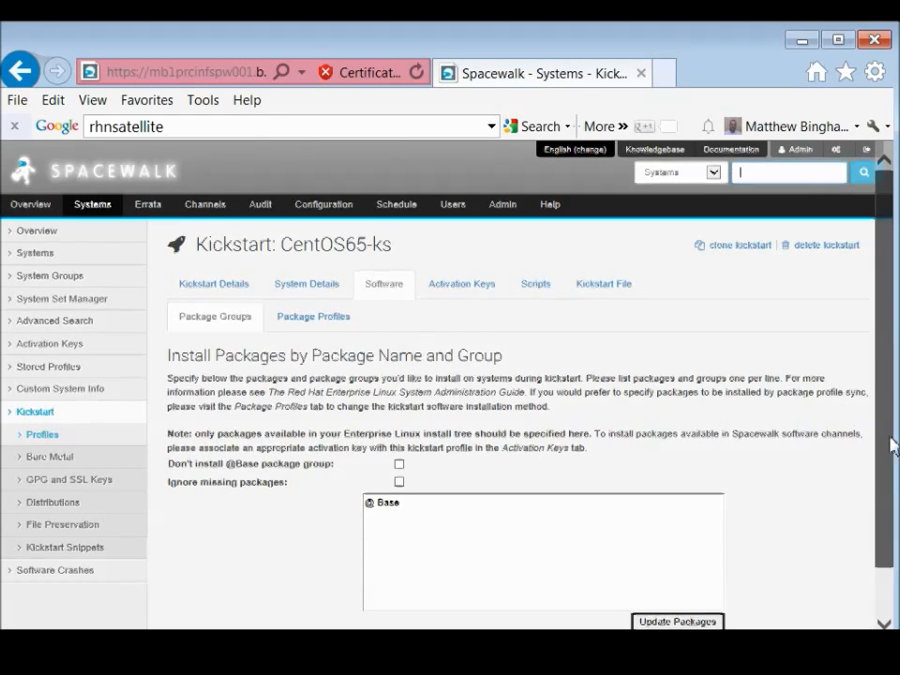
{"action": "scroll", "coordinate": [893, 445], "scroll_direction": "down", "scroll_amount": 2}
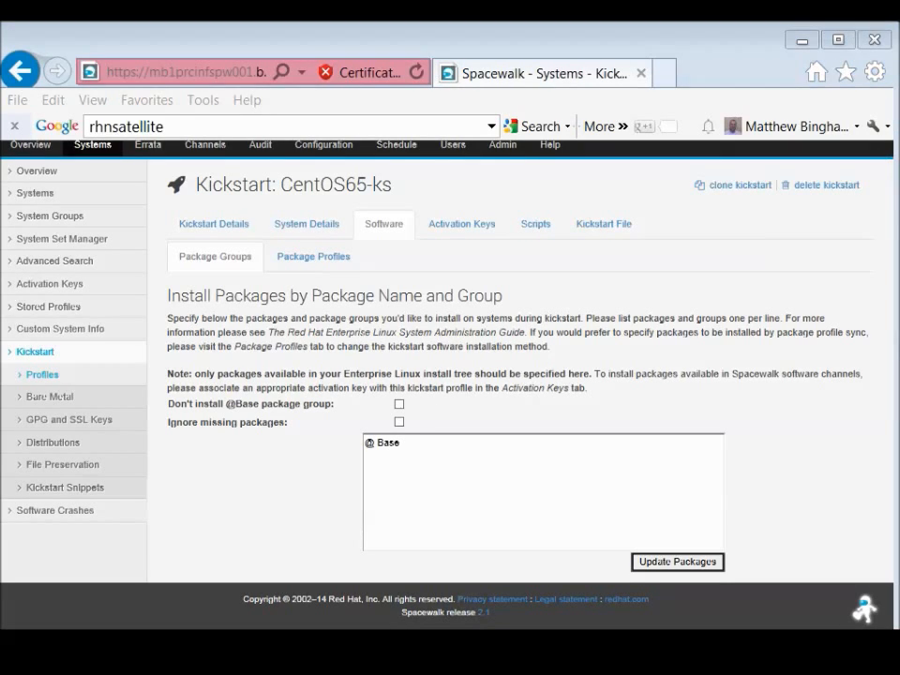
{"action": "left_click", "coordinate": [411, 441]}
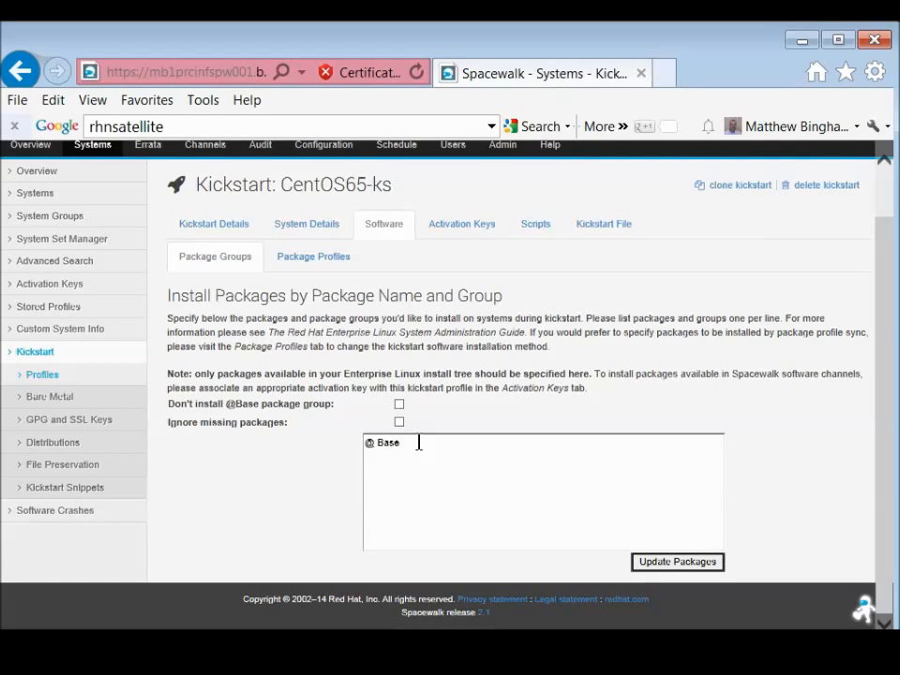
{"action": "key", "text": "Return"}
{"action": "key", "text": "ctrl+v"}
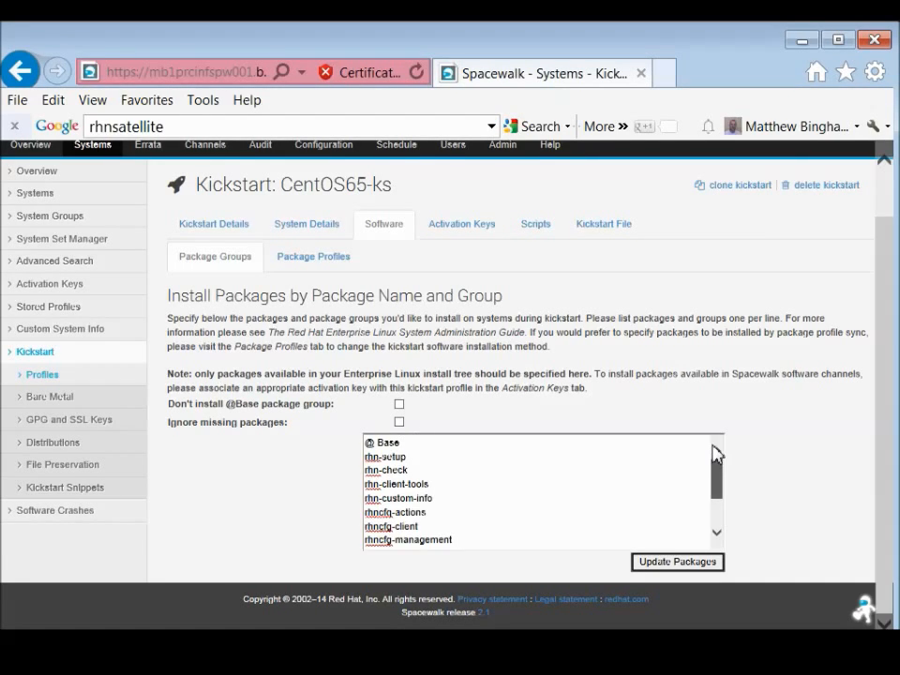
{"action": "mouse_move", "coordinate": [717, 462]}
{"action": "left_mouse_down"}
{"action": "mouse_move", "coordinate": [719, 497]}
{"action": "mouse_move", "coordinate": [717, 475]}
{"action": "left_mouse_up"}
{"action": "mouse_move", "coordinate": [717, 484]}
{"action": "left_mouse_down"}
{"action": "mouse_move", "coordinate": [723, 516]}
{"action": "mouse_move", "coordinate": [718, 478]}
{"action": "left_mouse_up"}
{"action": "left_click", "coordinate": [679, 562]}
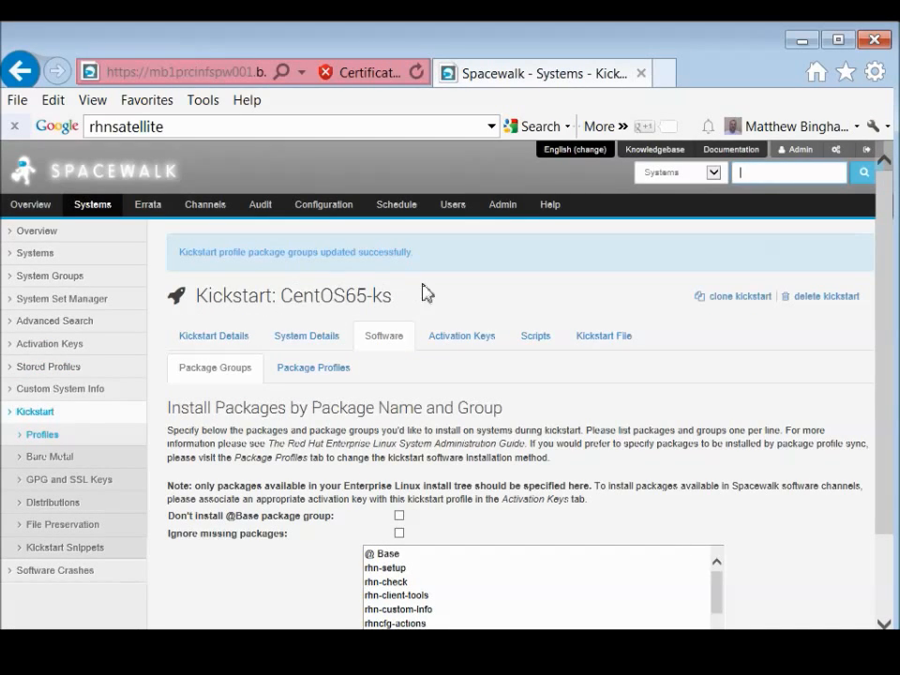
- Associate the CentOS 6.5 Activation Key with the kickstart profile and save the selection
{"action": "left_click", "coordinate": [468, 340]}
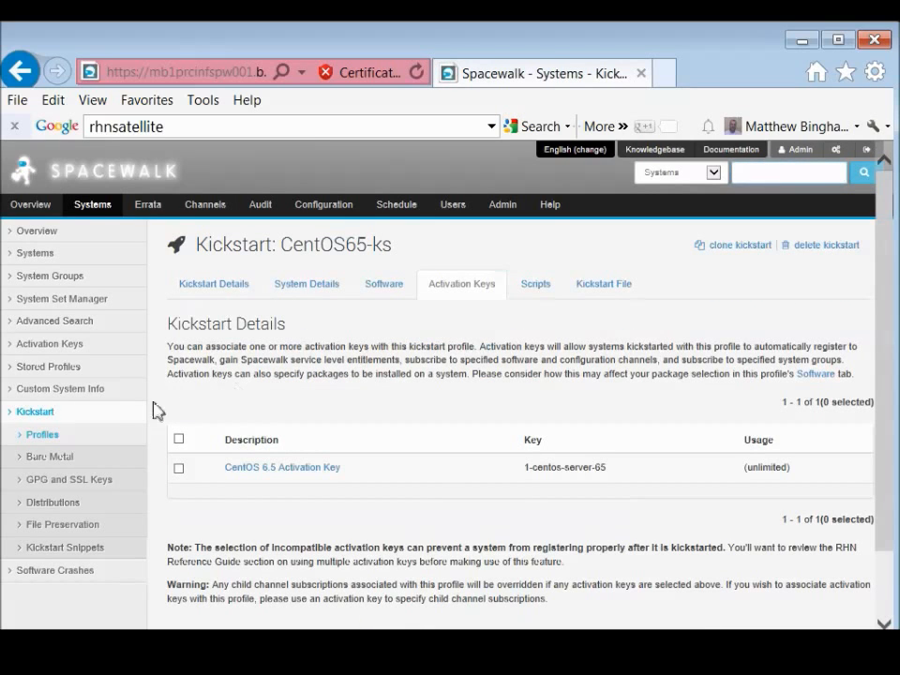
{"action": "left_click", "coordinate": [178, 469]}
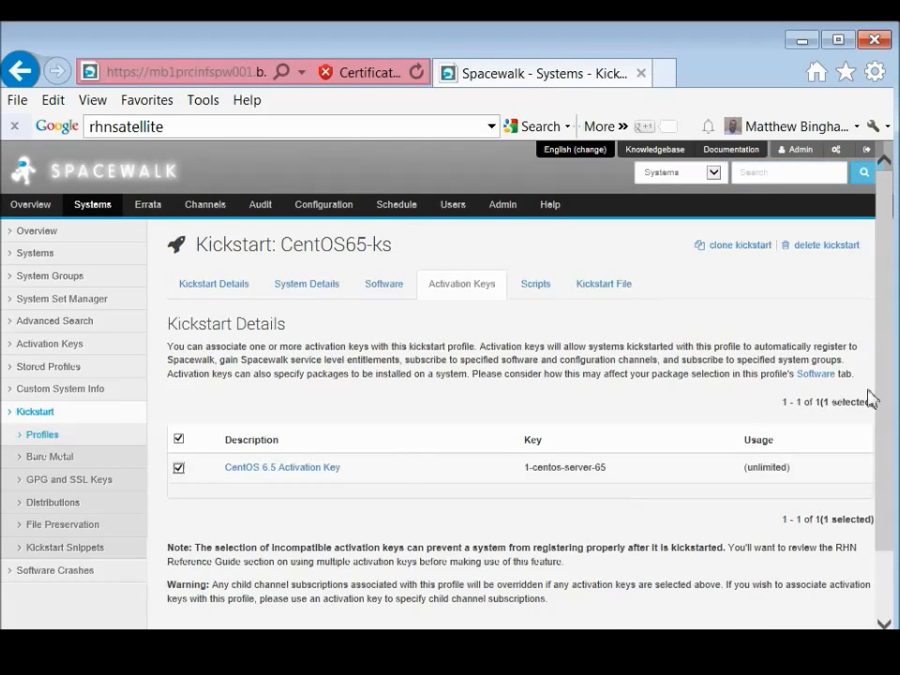
{"action": "scroll", "coordinate": [866, 551], "scroll_direction": "down", "scroll_amount": 2}
{"action": "left_click", "coordinate": [835, 563]}
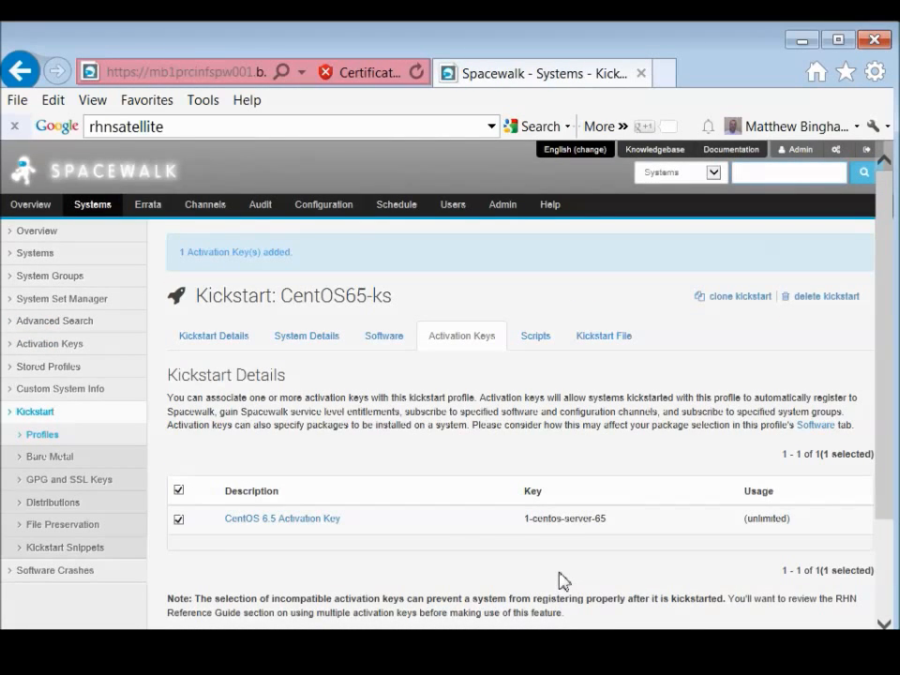
- Check the profile's scripts and generated kickstart file, and return to the list of kickstart profiles
{"action": "left_click", "coordinate": [540, 338]}
{"action": "left_click", "coordinate": [600, 293]}
{"action": "left_click_drag", "start_coordinate": [759, 424], "coordinate": [740, 364]}
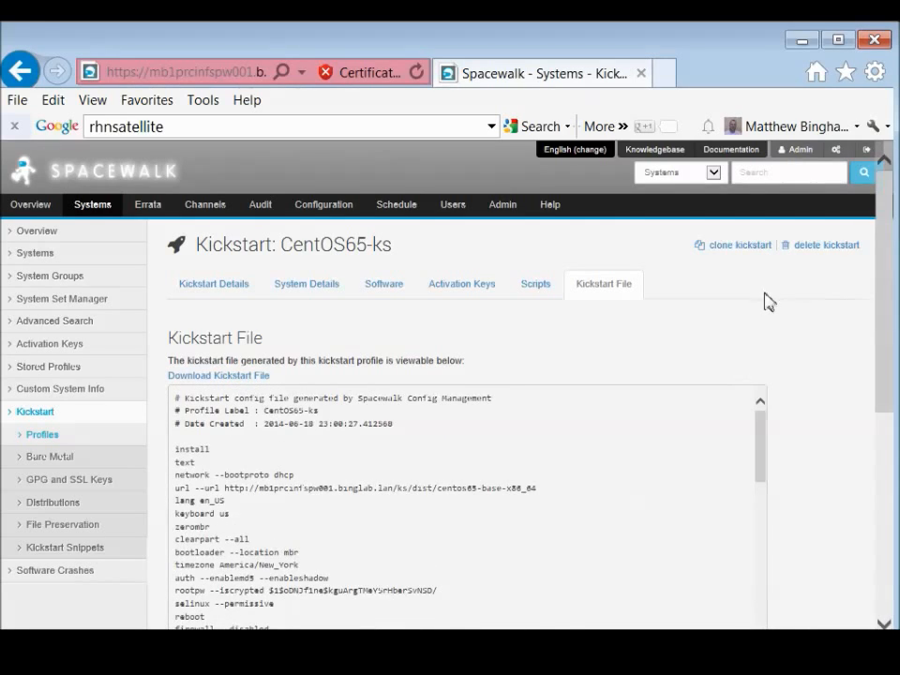
{"action": "mouse_move", "coordinate": [881, 302]}
{"action": "left_mouse_down"}
{"action": "mouse_move", "coordinate": [877, 603]}
{"action": "mouse_move", "coordinate": [892, 579]}
{"action": "mouse_move", "coordinate": [875, 280]}
{"action": "left_mouse_up"}
{"action": "left_click", "coordinate": [56, 437]}
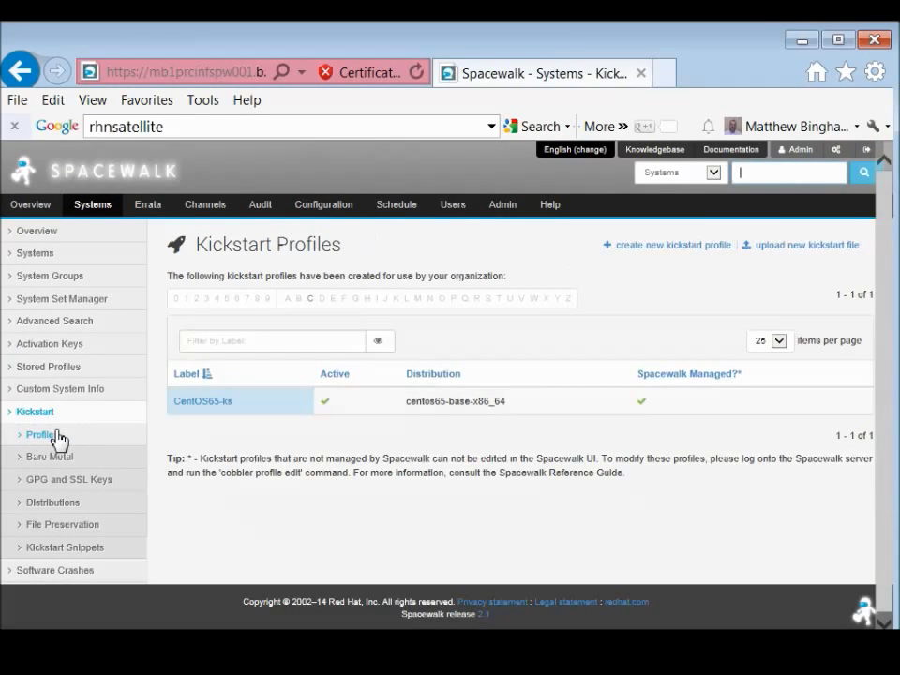